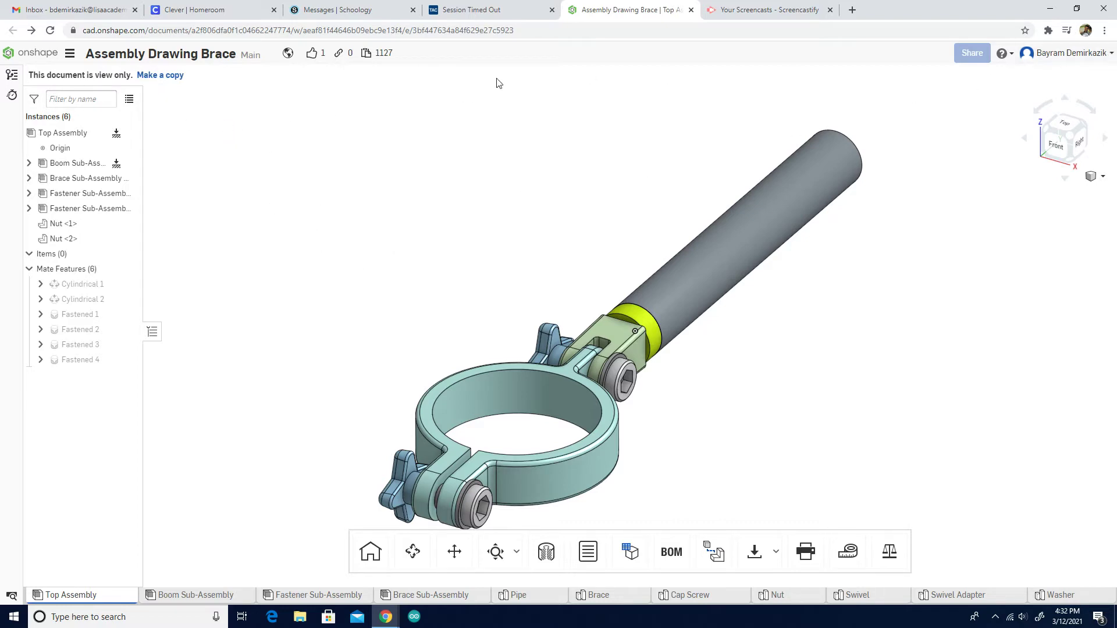
Copy the view-only document into an editable document named 'Assembly Drawing Brace'
left_click(166, 78)
left_click(548, 115)
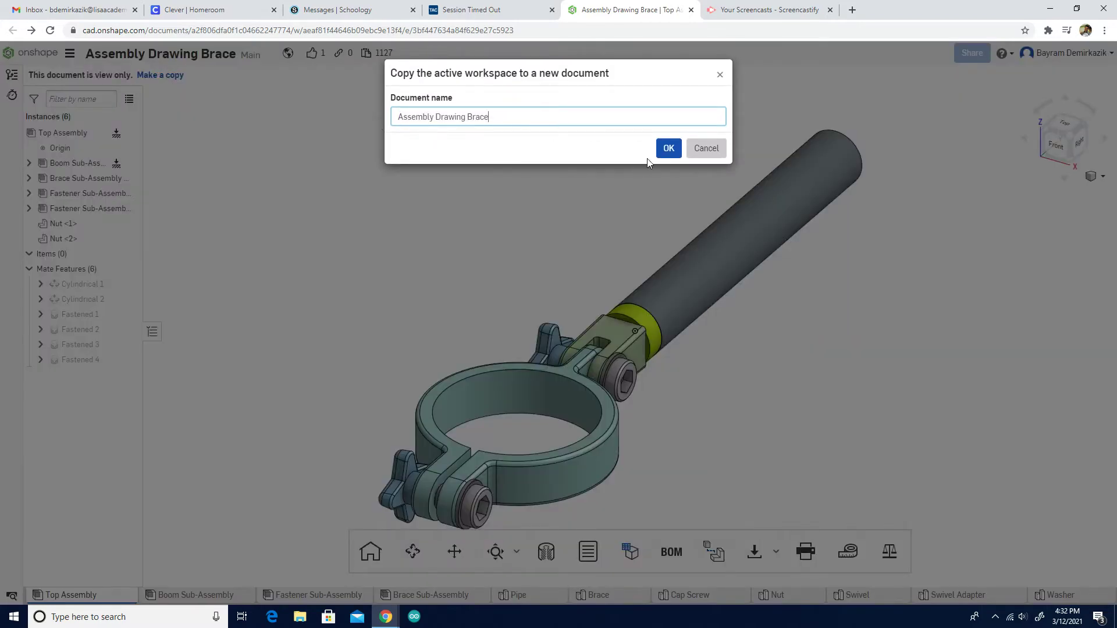
left_click(664, 153)
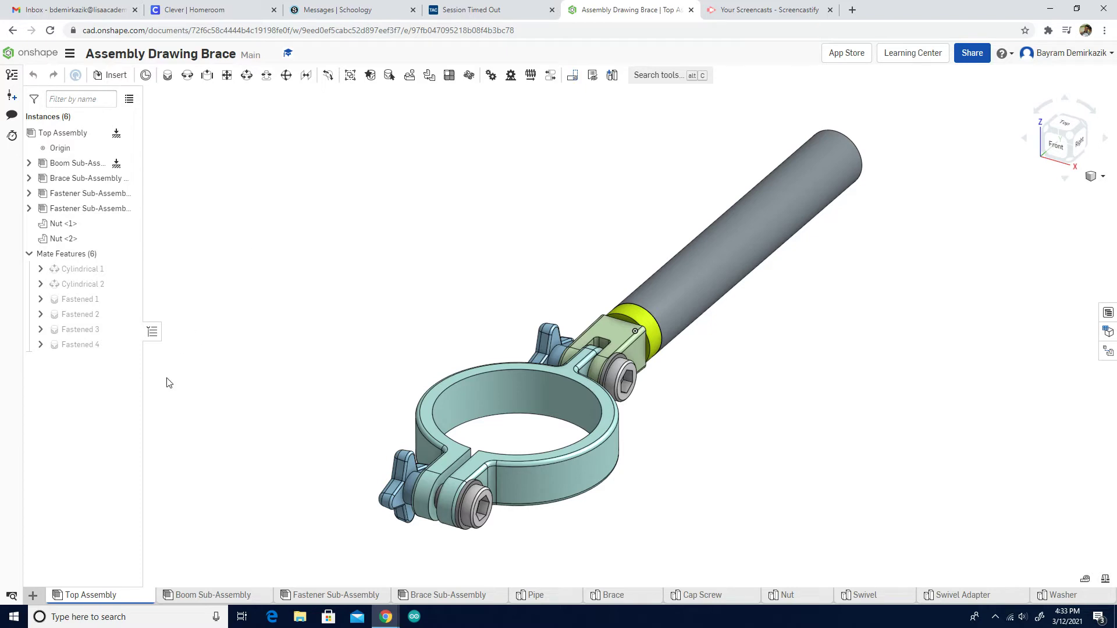
Create Drawing 1 from the ANSI_C_MM template with no views
left_click(32, 595)
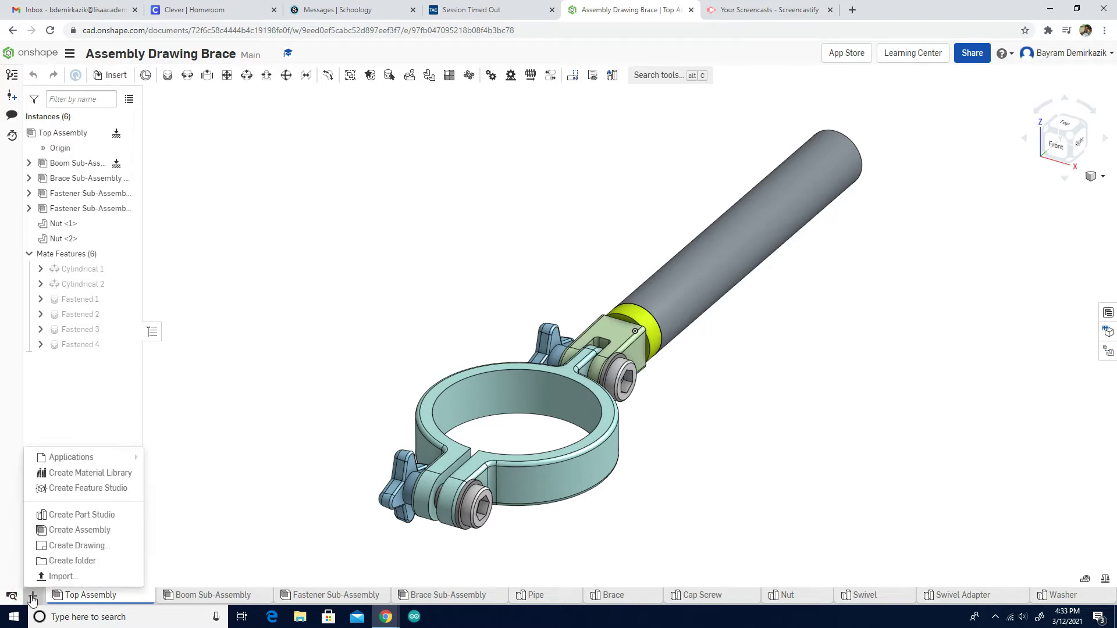
left_click(72, 546)
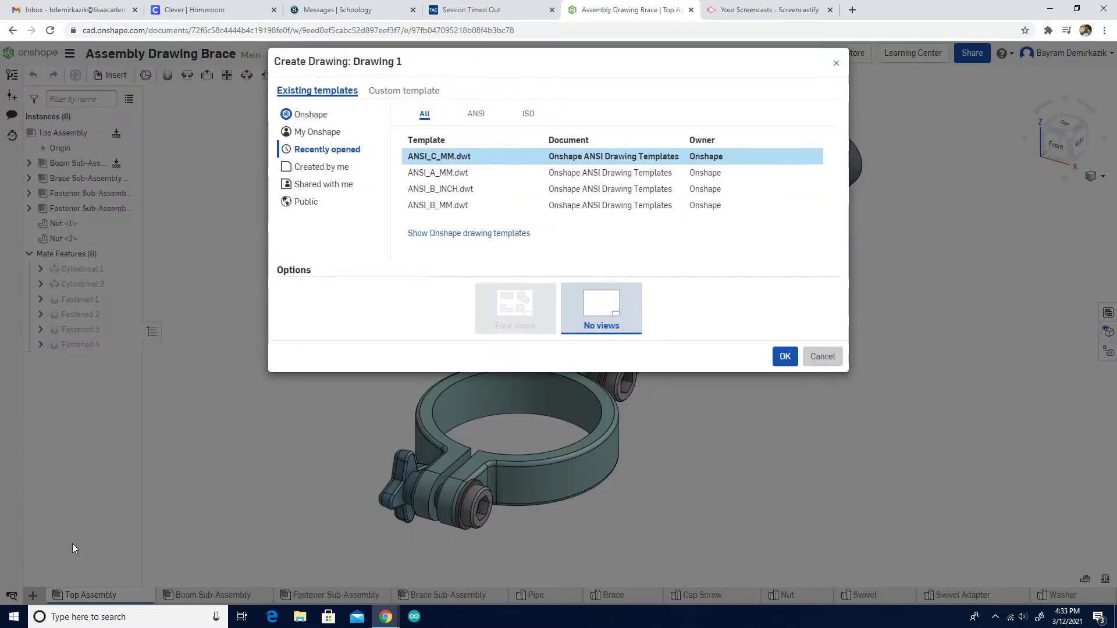
left_click(436, 162)
left_click(785, 361)
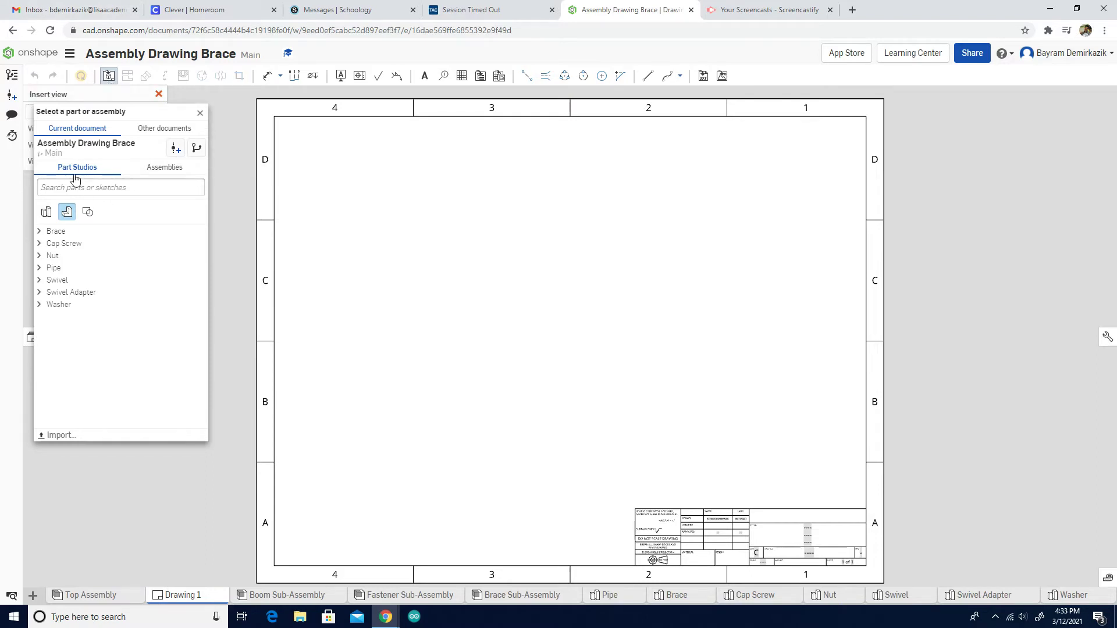
Place an Isometric, Explode 1 view of Top Assembly at 1:1 scale mid-sheet
left_click(174, 170)
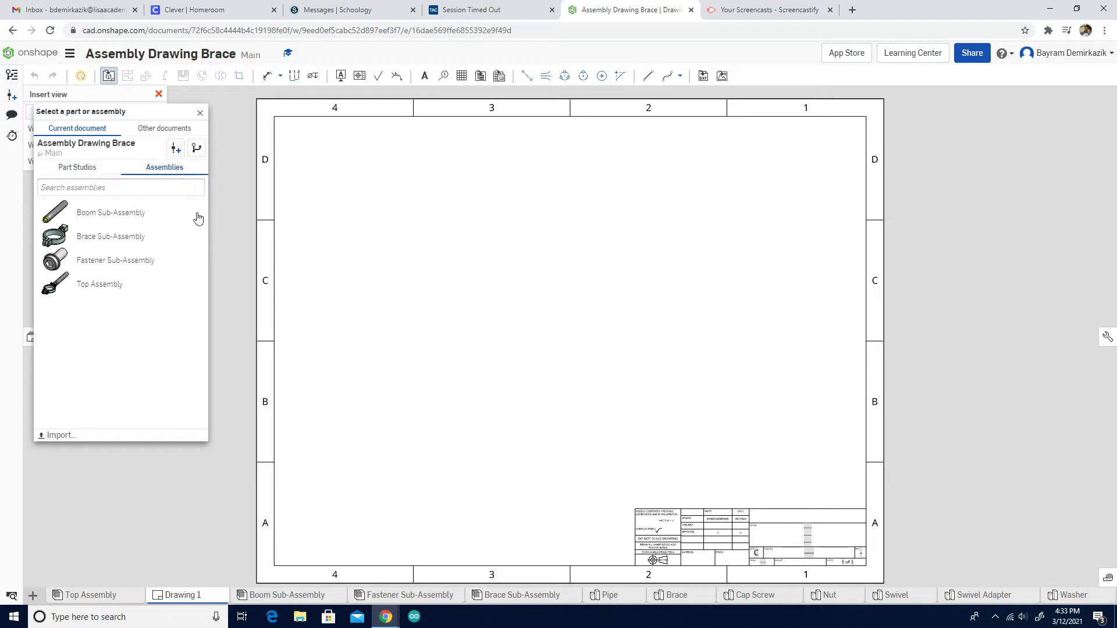
left_click(103, 285)
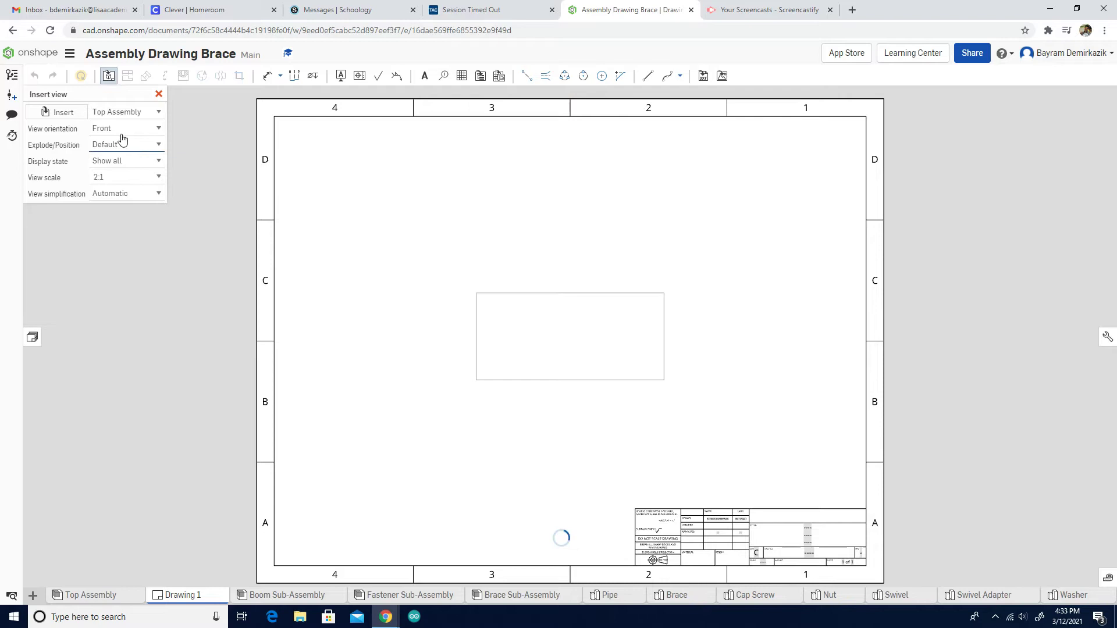
left_click(145, 134)
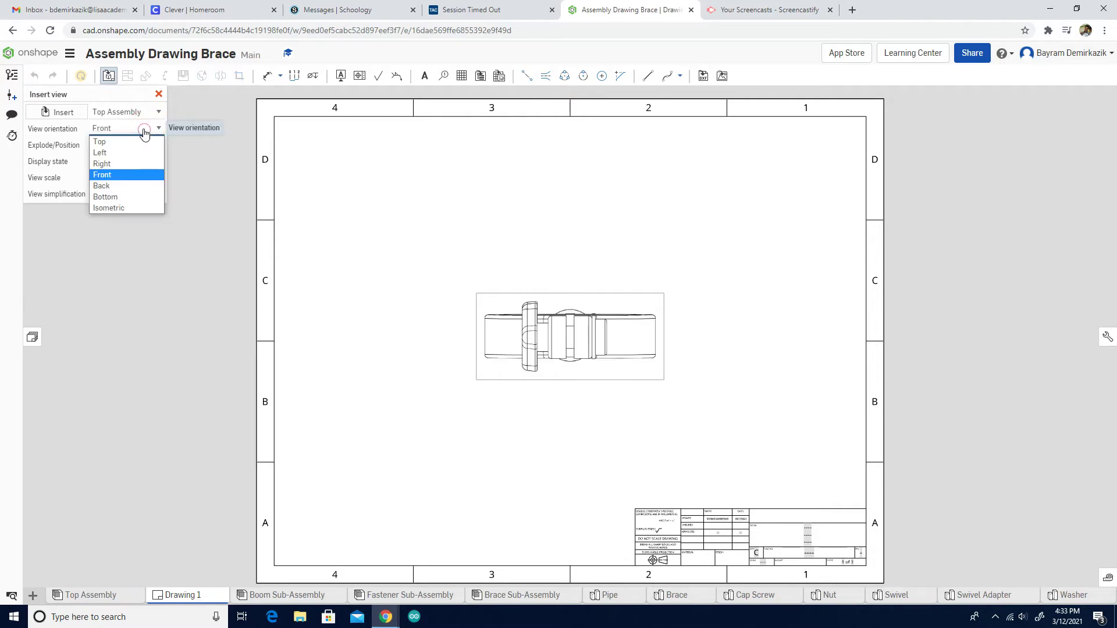
left_click(140, 207)
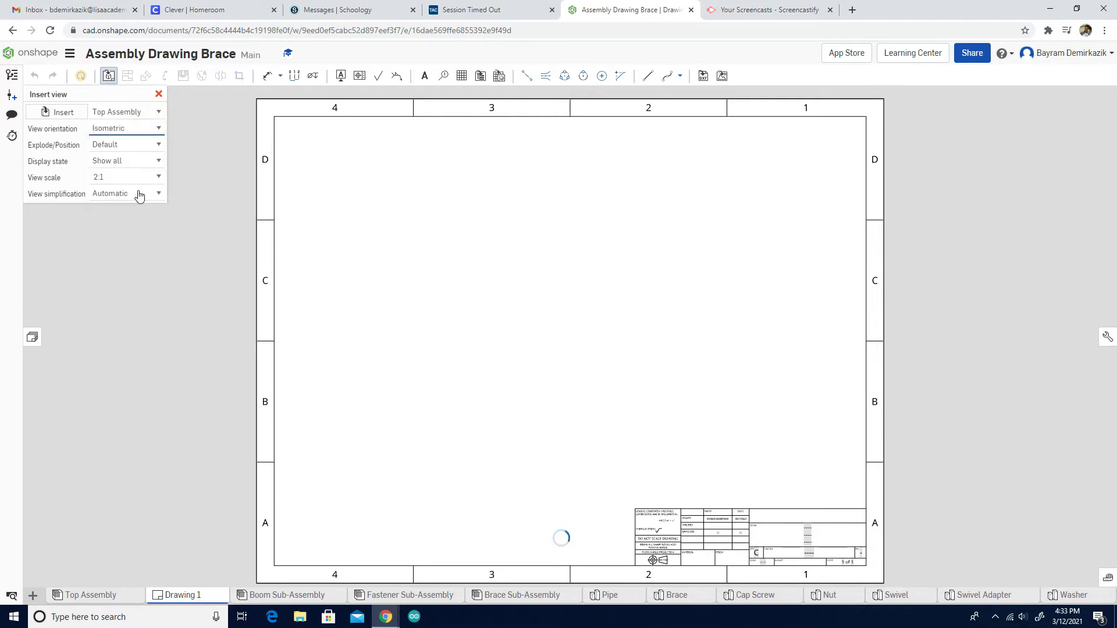
left_click(145, 153)
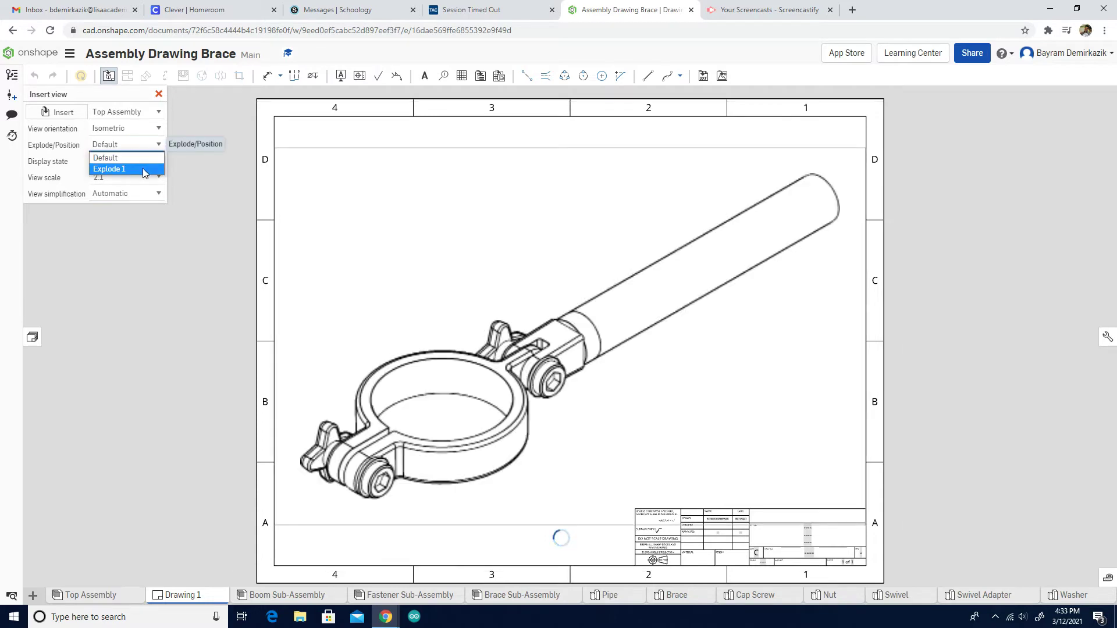
left_click(143, 169)
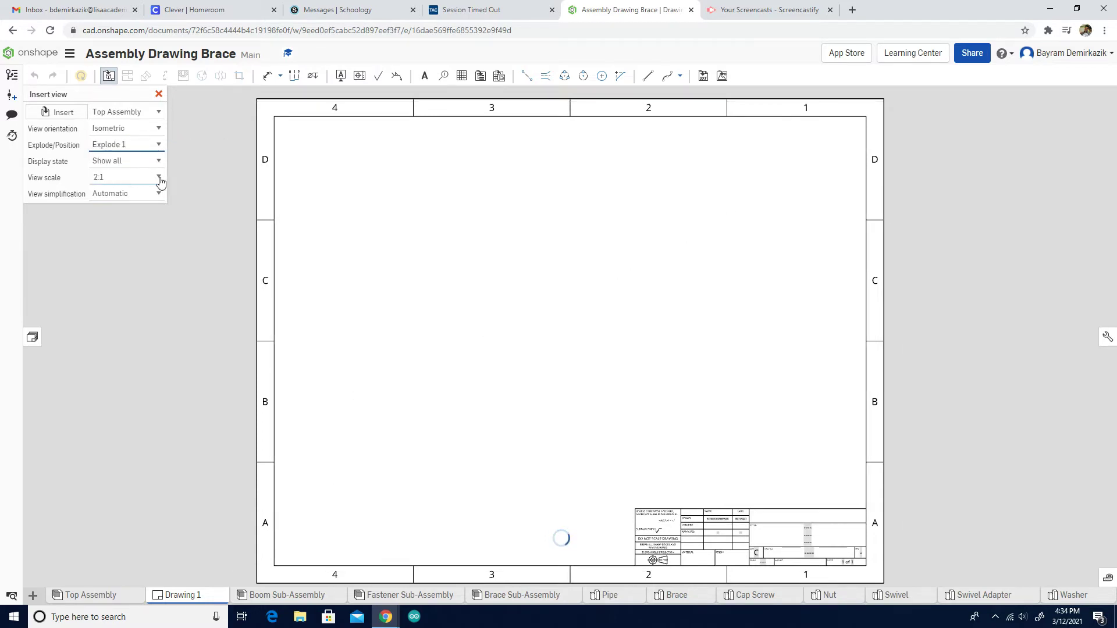
left_click(159, 178)
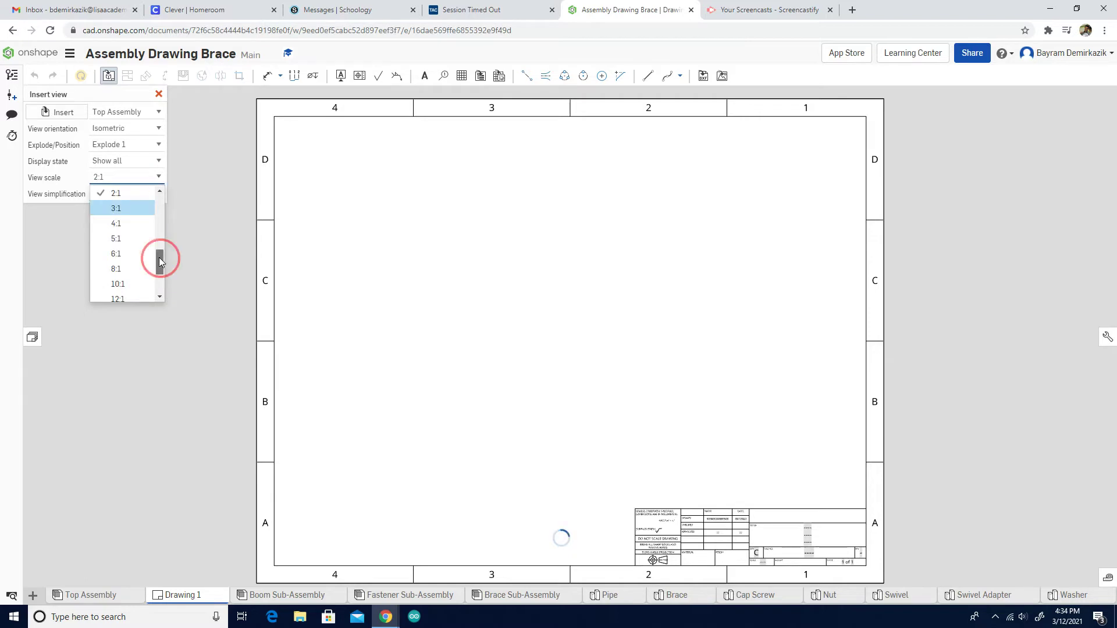
left_click_drag(158, 257, 159, 207)
left_click(126, 198)
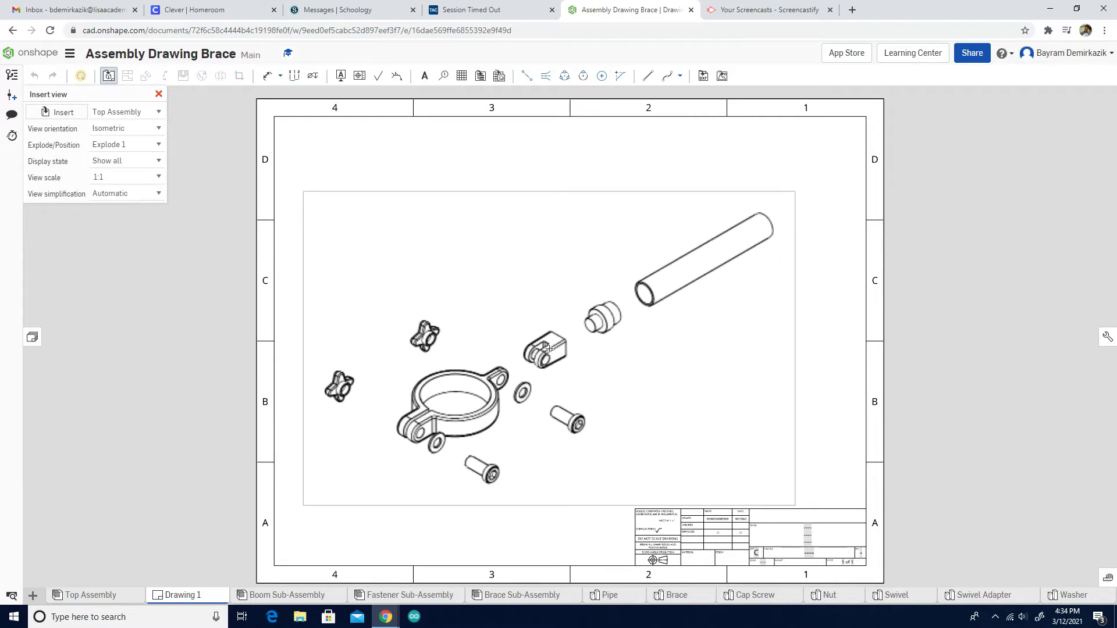
left_click(546, 348)
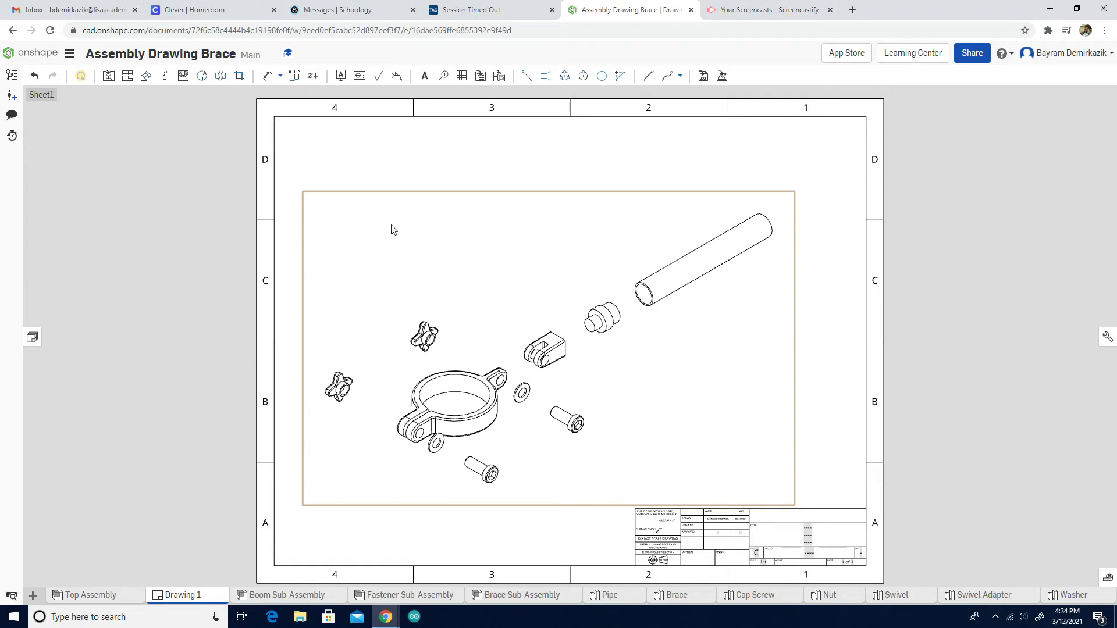
Insert a flattened Top Assembly BOM table at the sheet's top-right corner
left_click(479, 78)
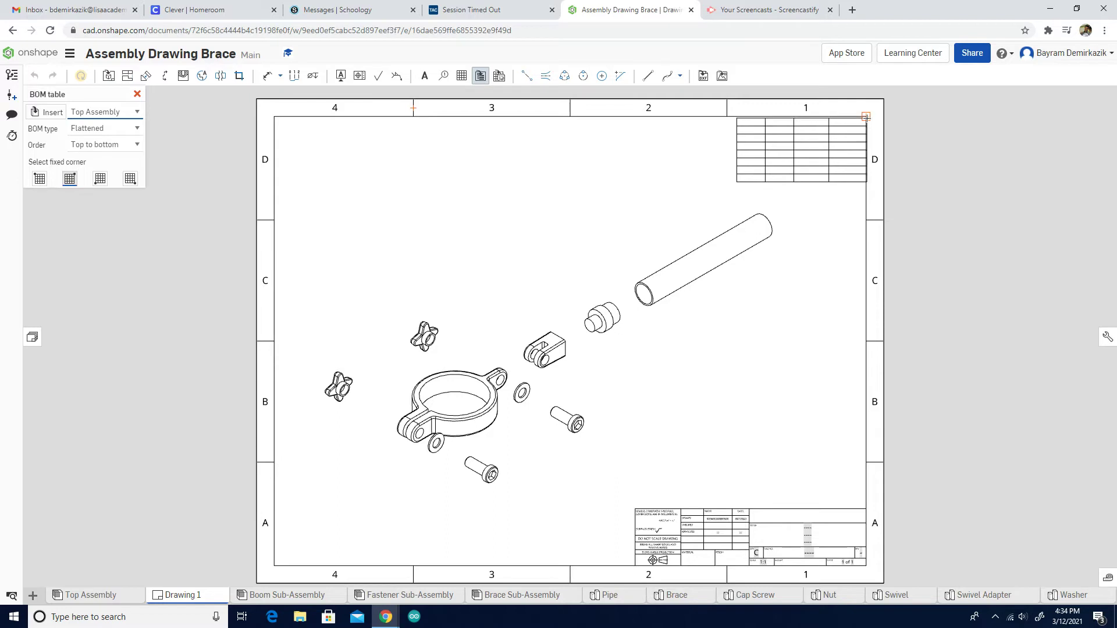
left_click(866, 117)
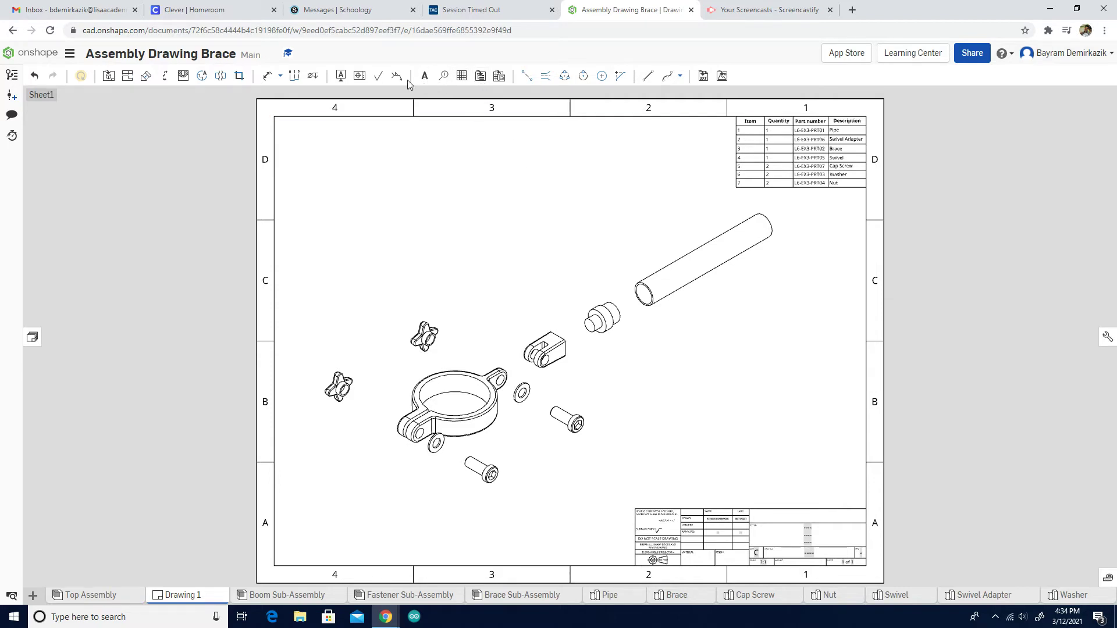
Add item-number balloons to the pipe (1), swivel adapter (2), swivel (4) and washer (6)
left_click(442, 77)
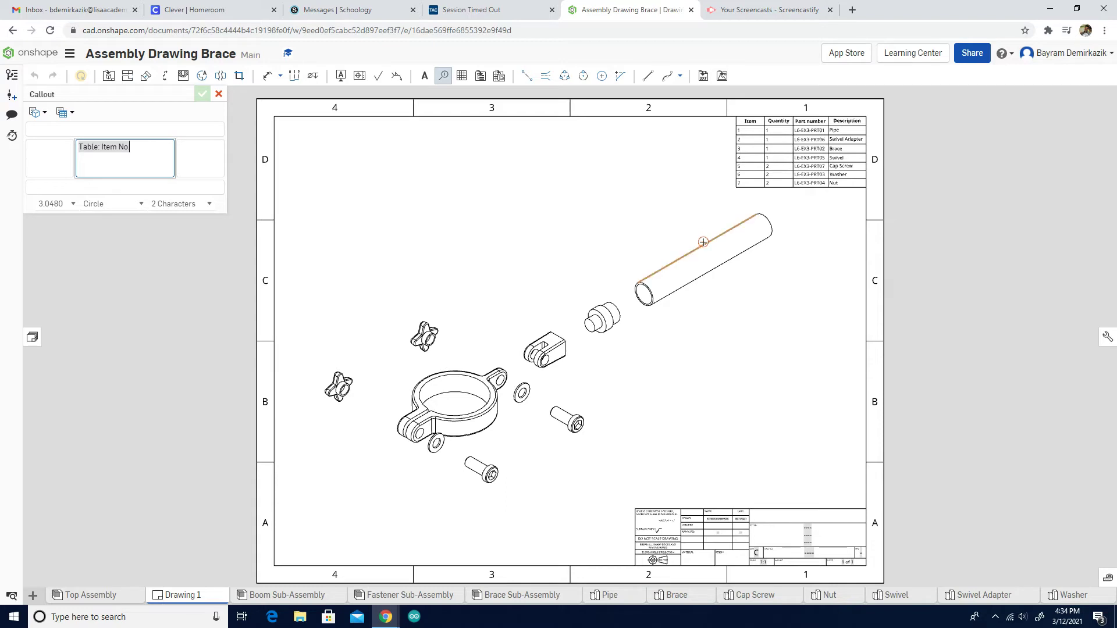
left_click(703, 242)
left_click(682, 197)
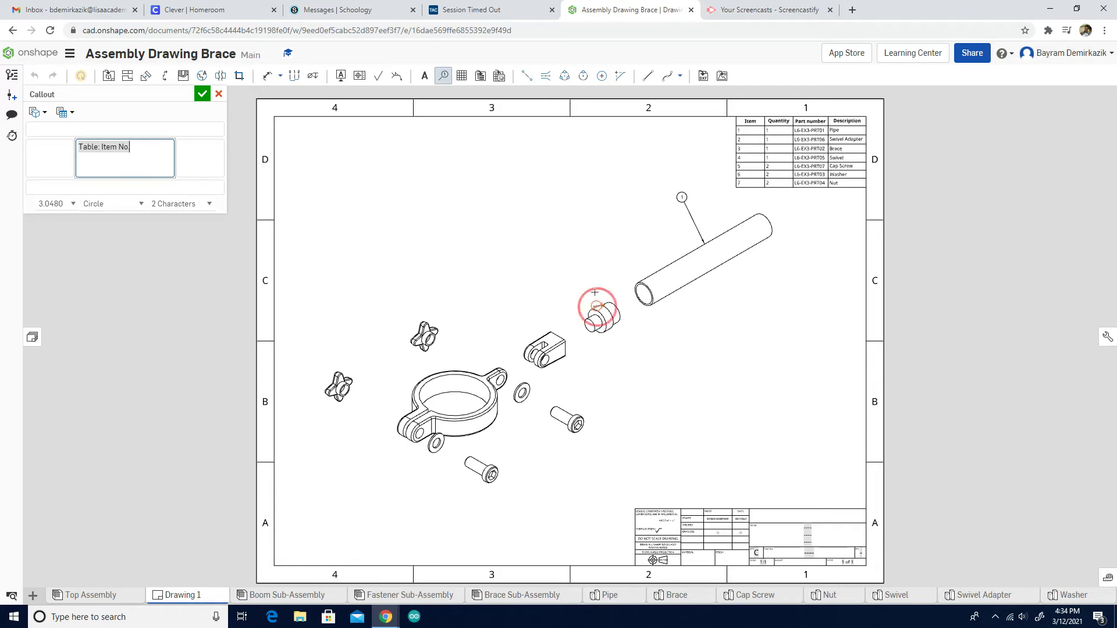
left_click(596, 306)
left_click(572, 248)
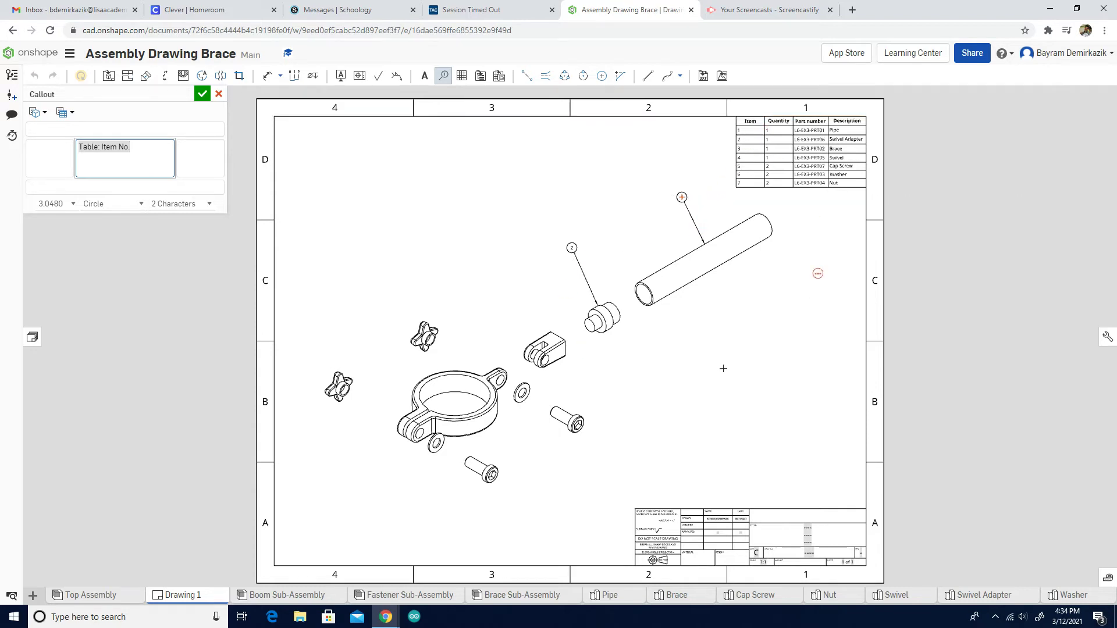
left_click(560, 361)
left_click(619, 385)
left_click(529, 394)
left_click(591, 403)
Add balloons to the cap screw (5), upper nut (7) and brace (3)
left_click(579, 428)
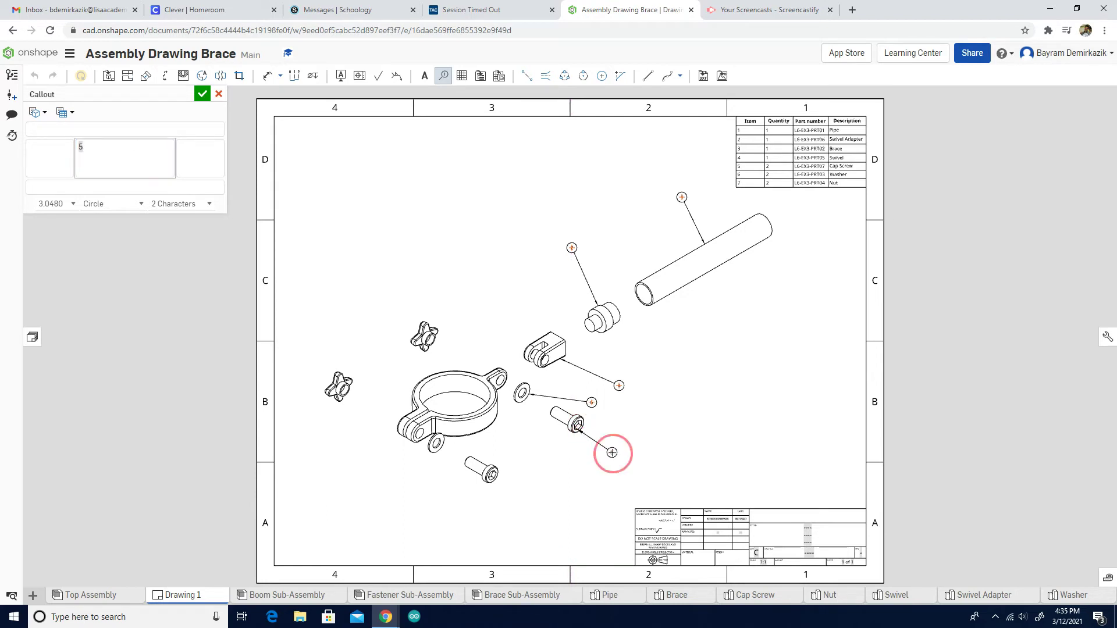
left_click(612, 452)
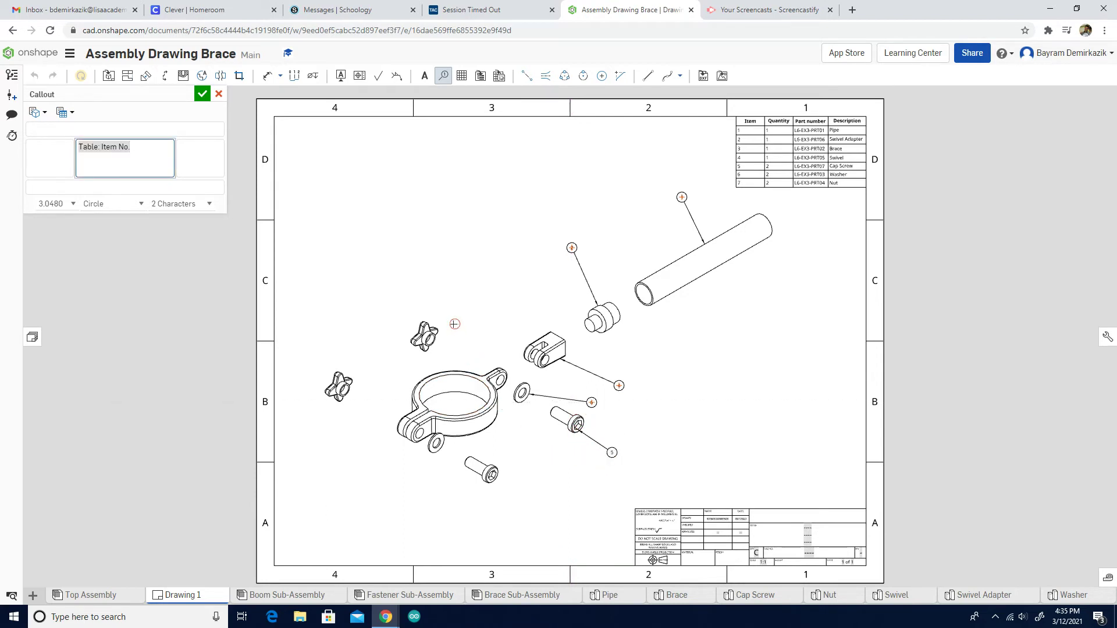
left_click(421, 320)
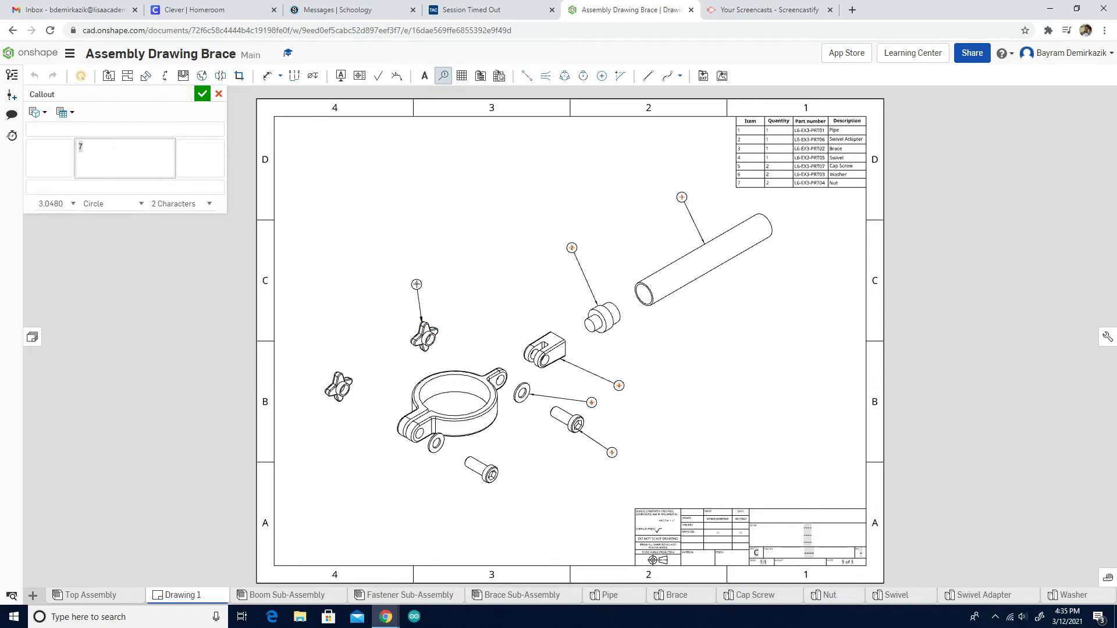
left_click(417, 284)
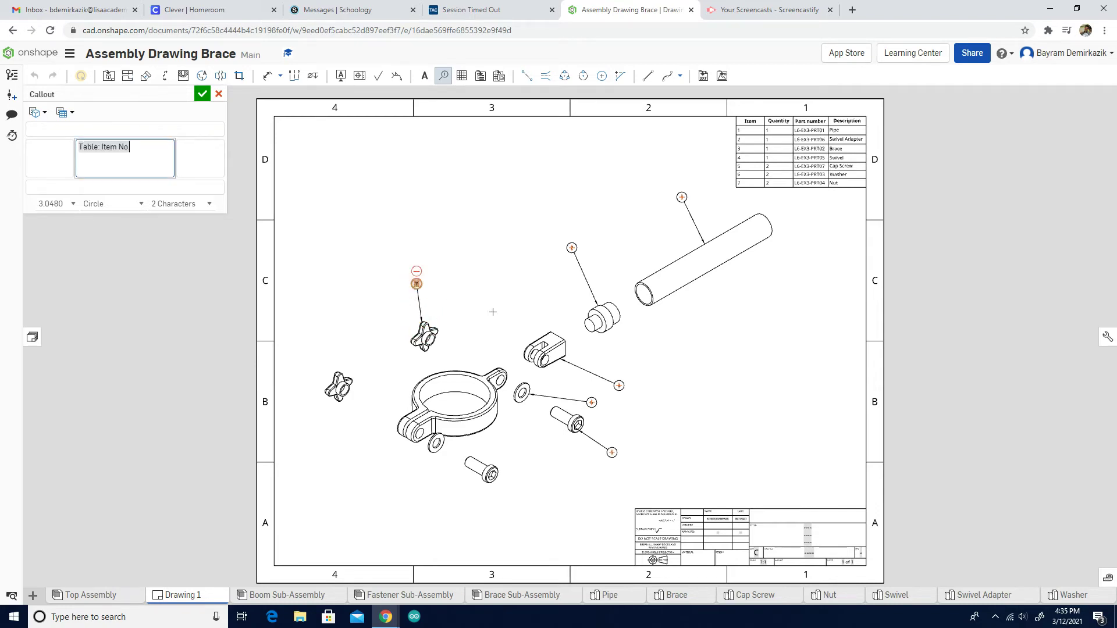
left_click(396, 429)
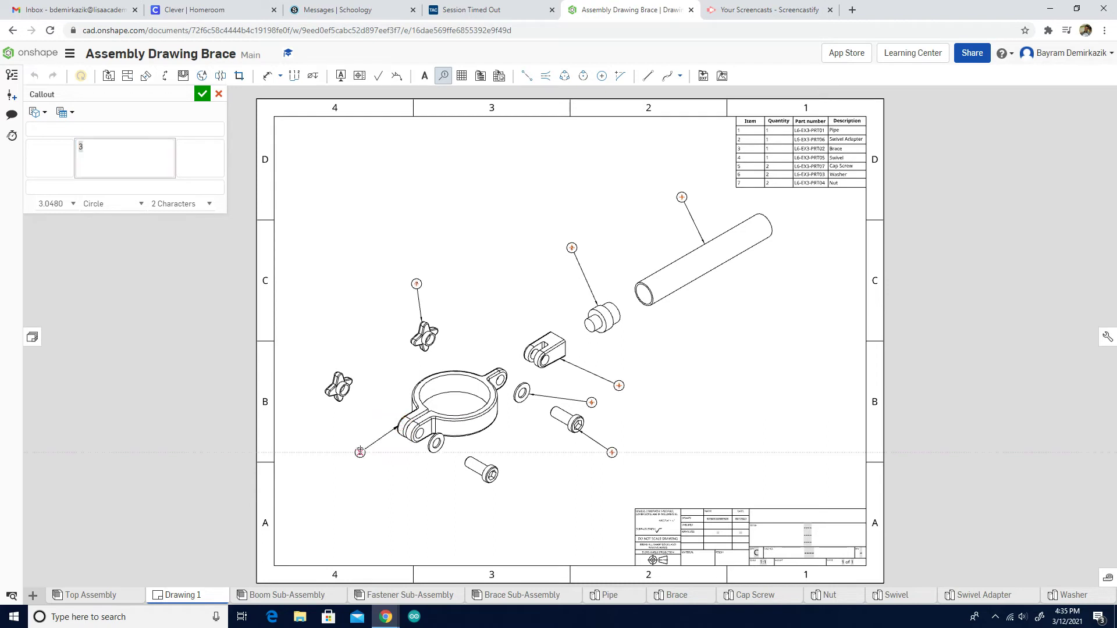
left_click(355, 453)
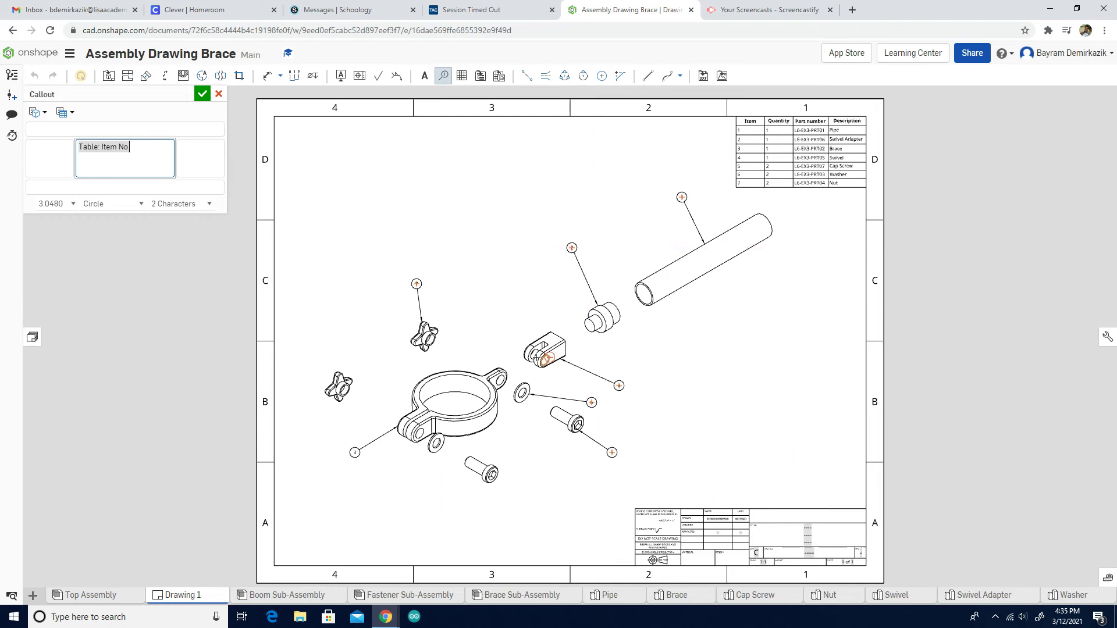
key("Escape")
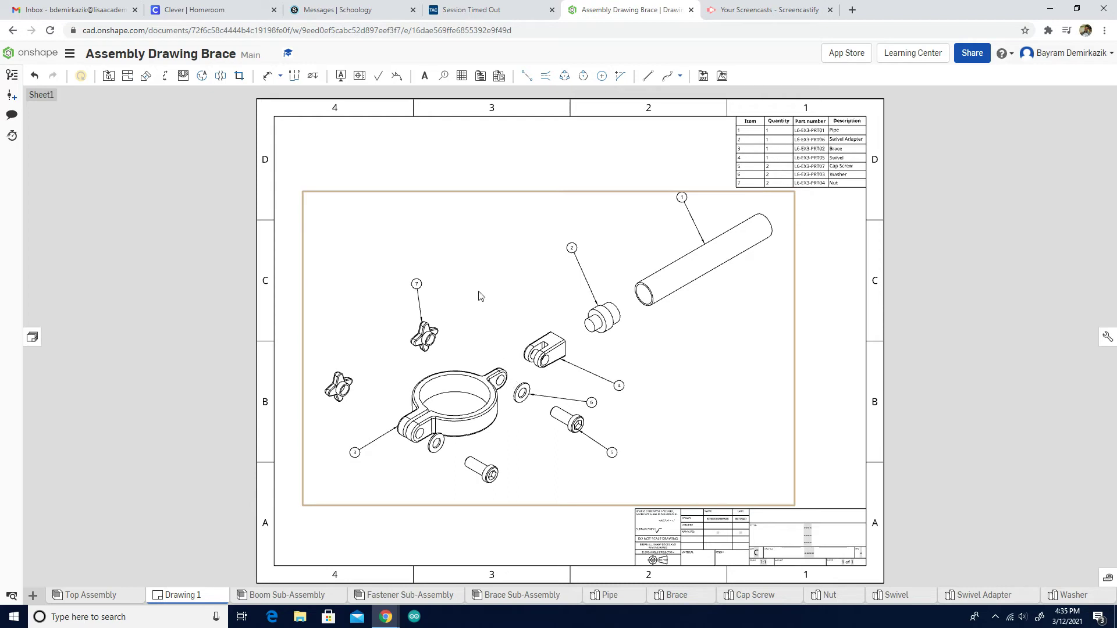
In Workspace properties, replace the Pipe part's Description with 'Boom' and save
left_click(836, 133)
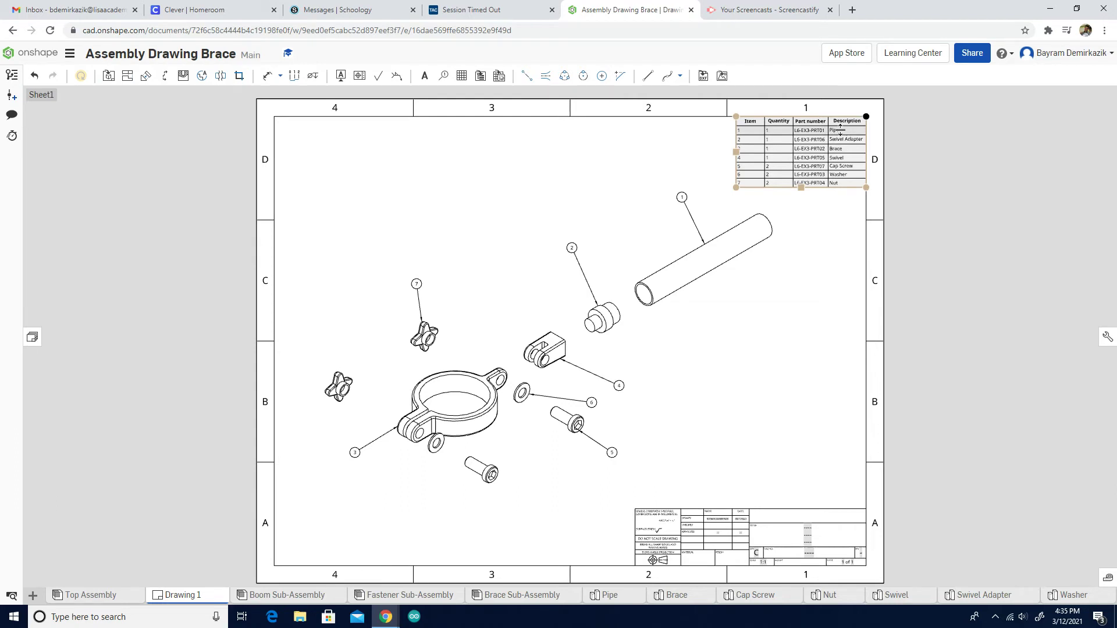
left_click(607, 160)
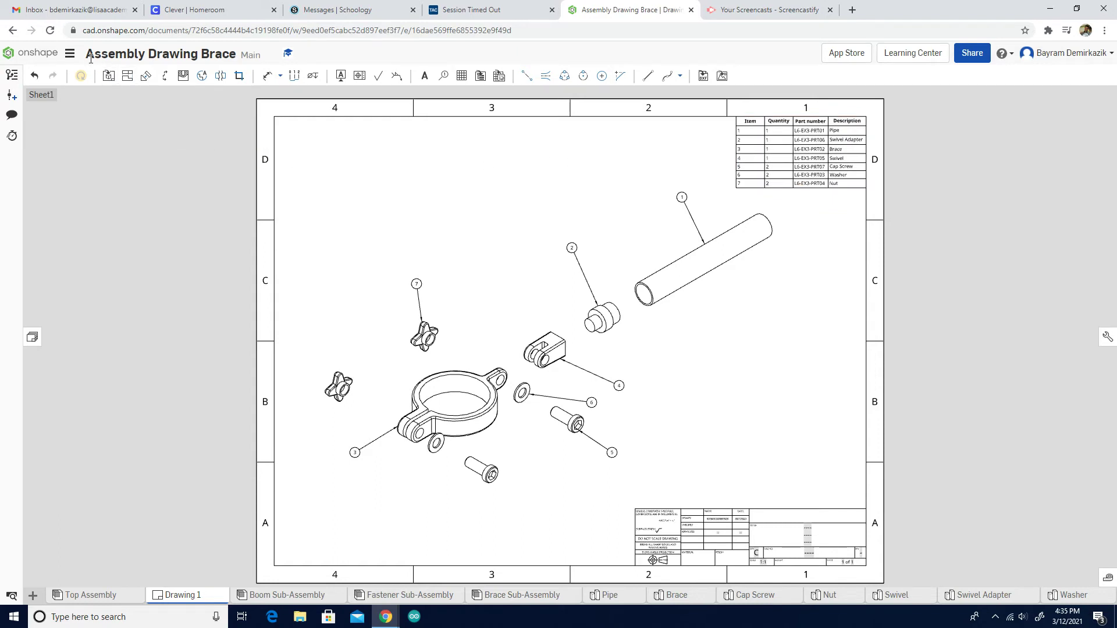
left_click(70, 55)
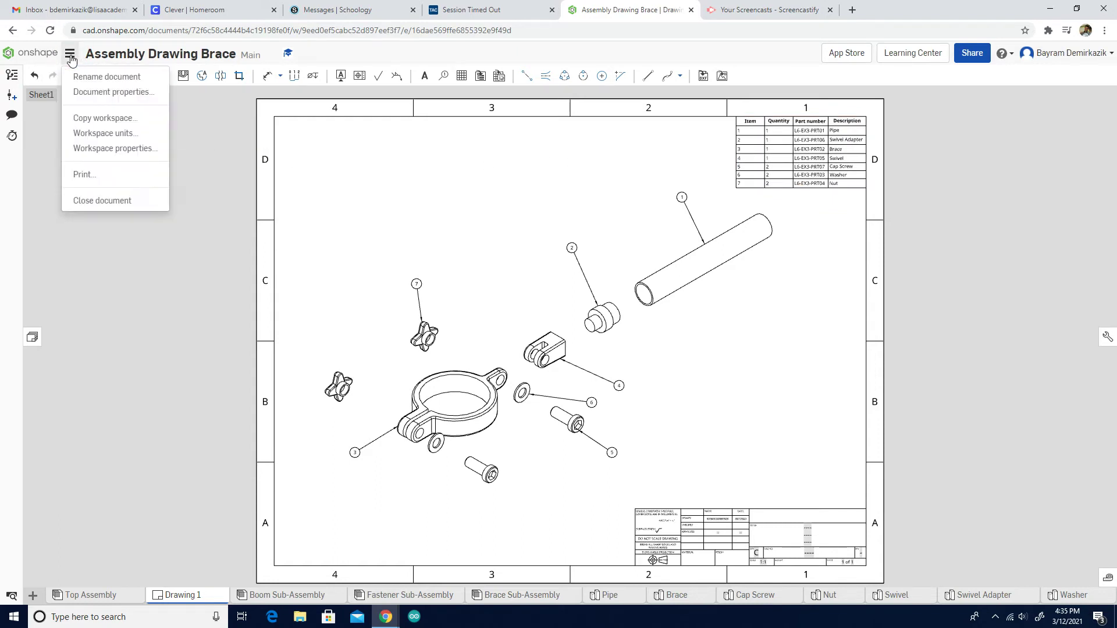
left_click(111, 150)
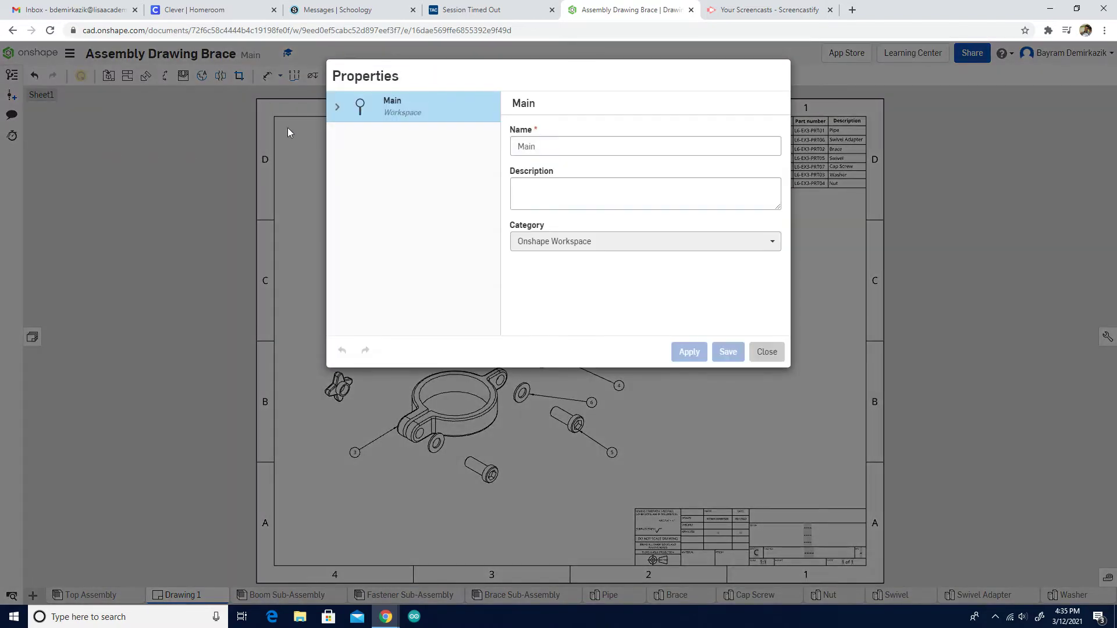
left_click(336, 109)
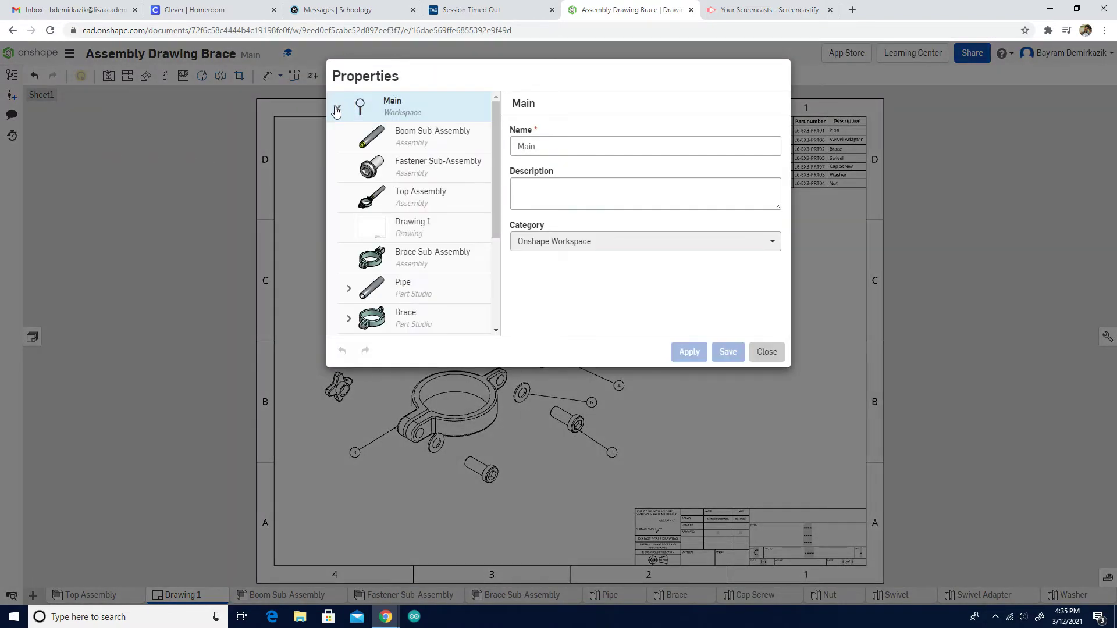
left_click(348, 291)
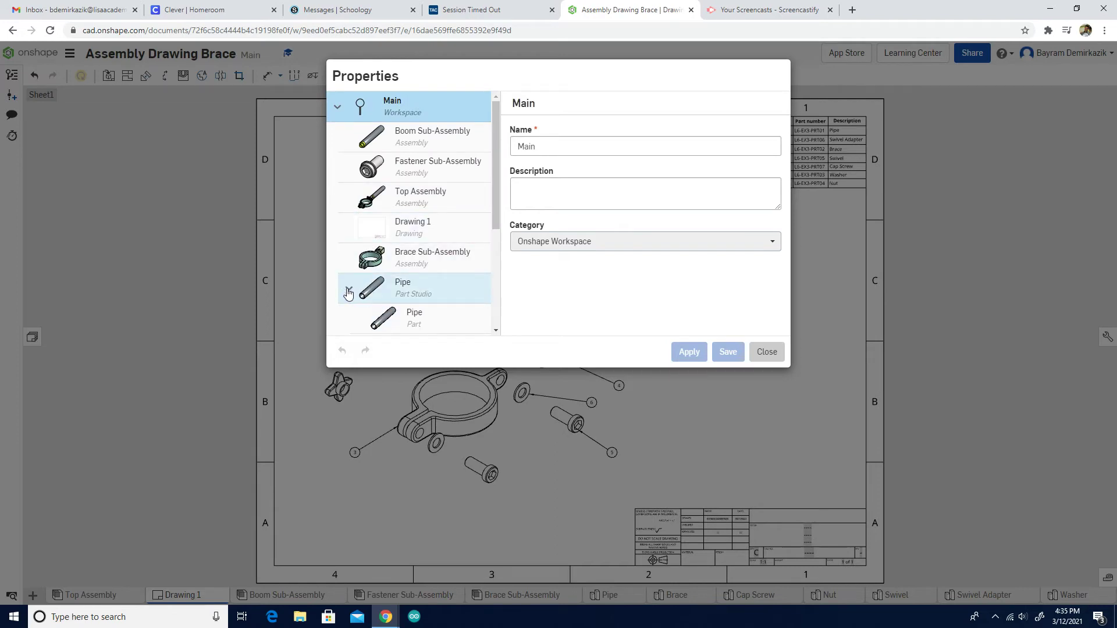
scroll(349, 294, "down", 2)
left_click(413, 206)
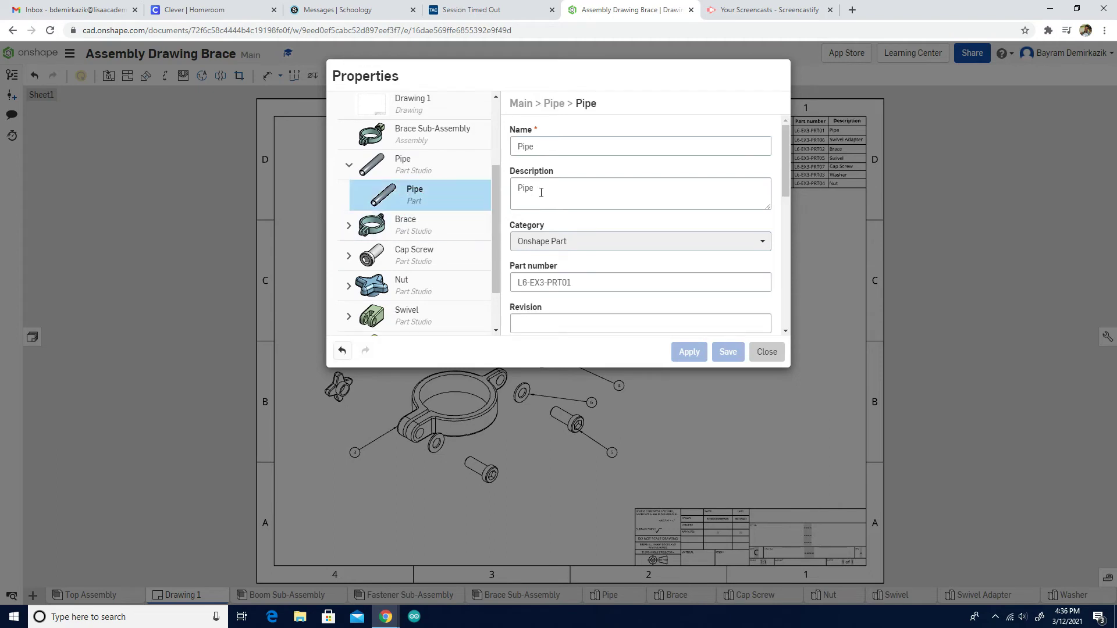
left_click(541, 193)
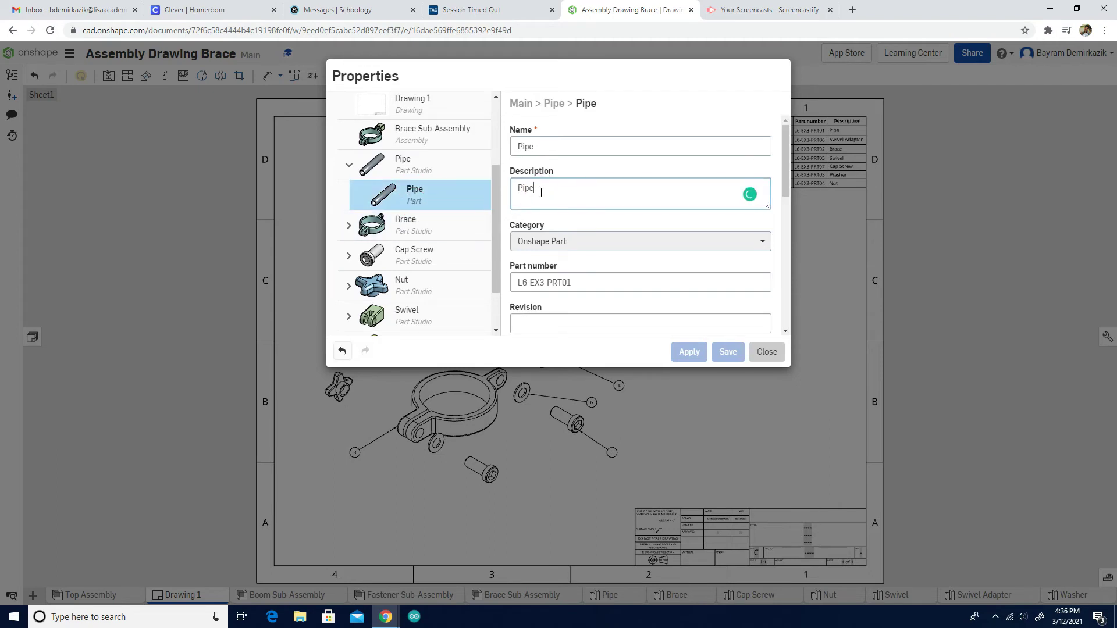
key("BackSpace")
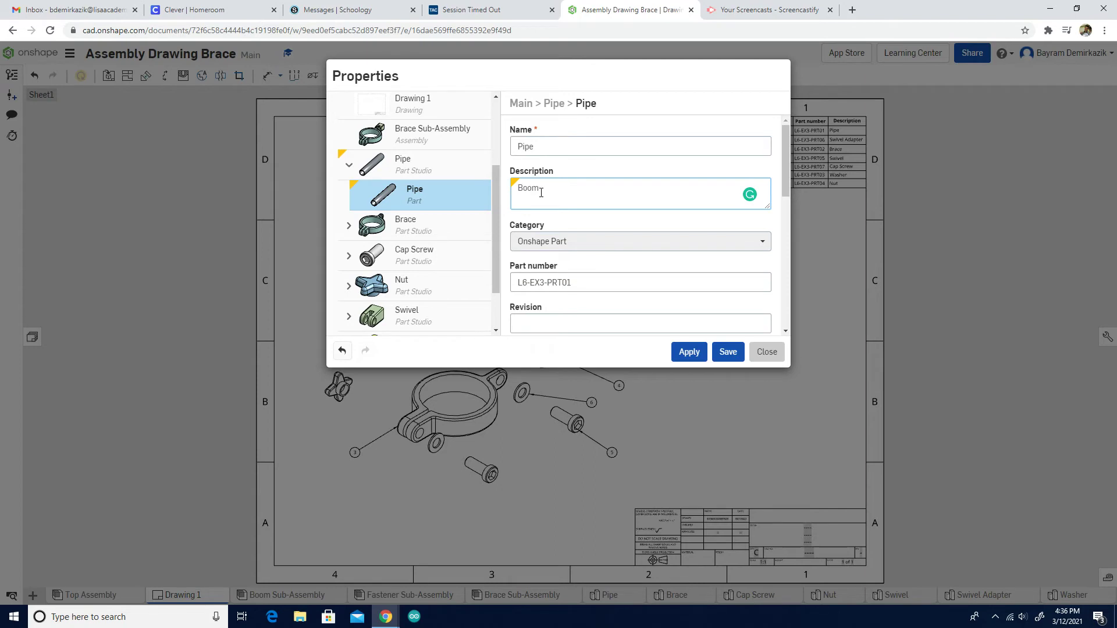
left_click(721, 352)
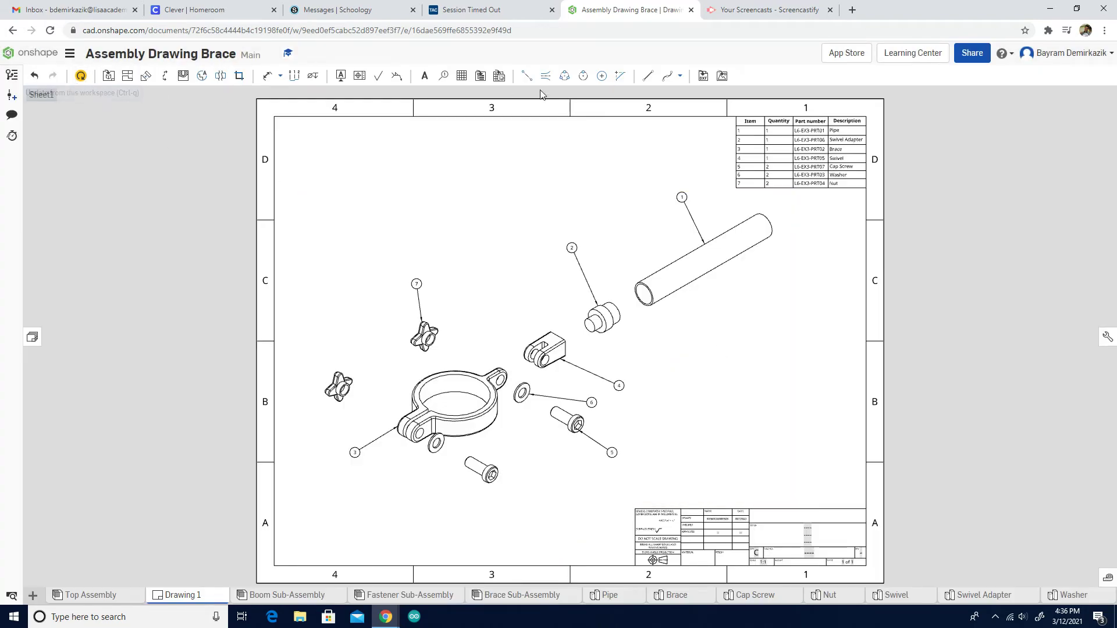
Update the drawing from the workspace so BOM item 1 reads 'Boom'
left_click(839, 128)
left_click(285, 117)
left_click(76, 79)
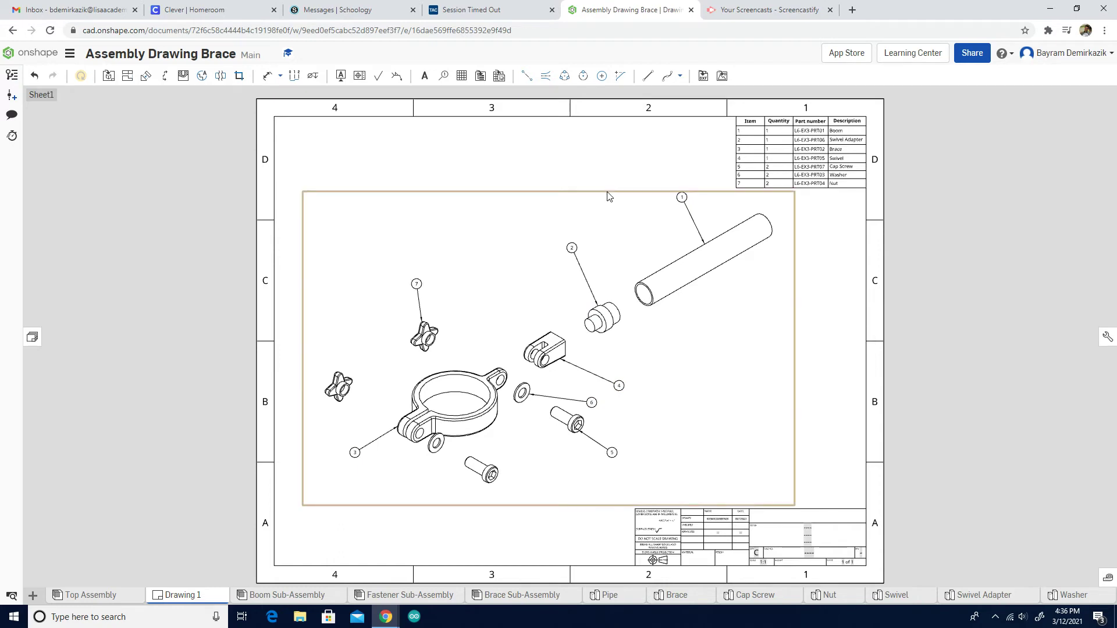
Set the Top Assembly's Part number to L6-EX3-ASM01 in Workspace properties
left_click(69, 57)
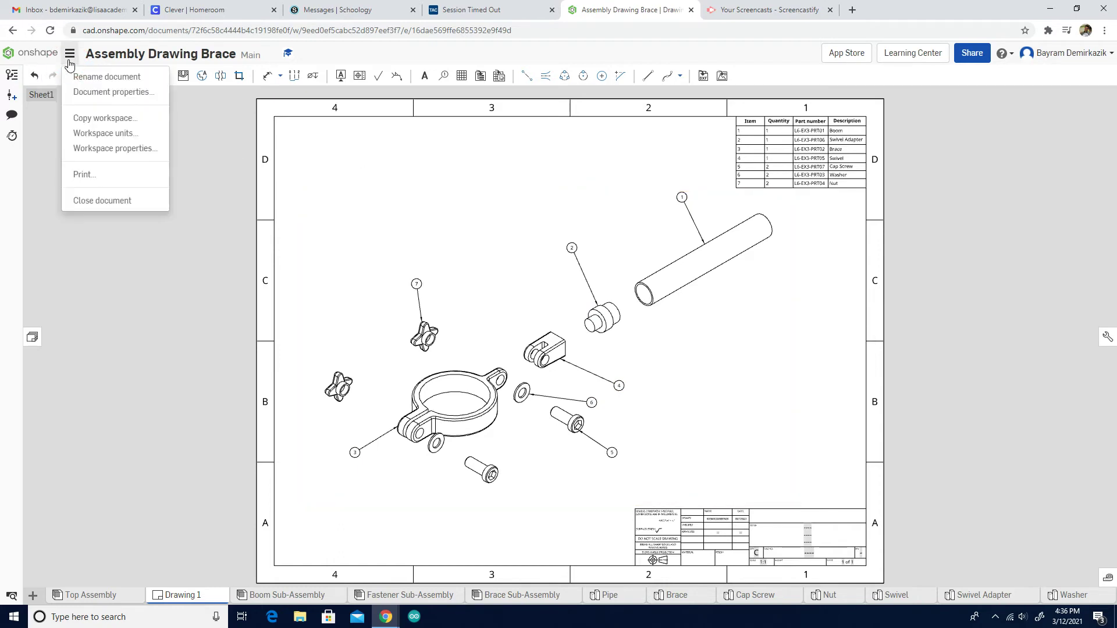
left_click(95, 150)
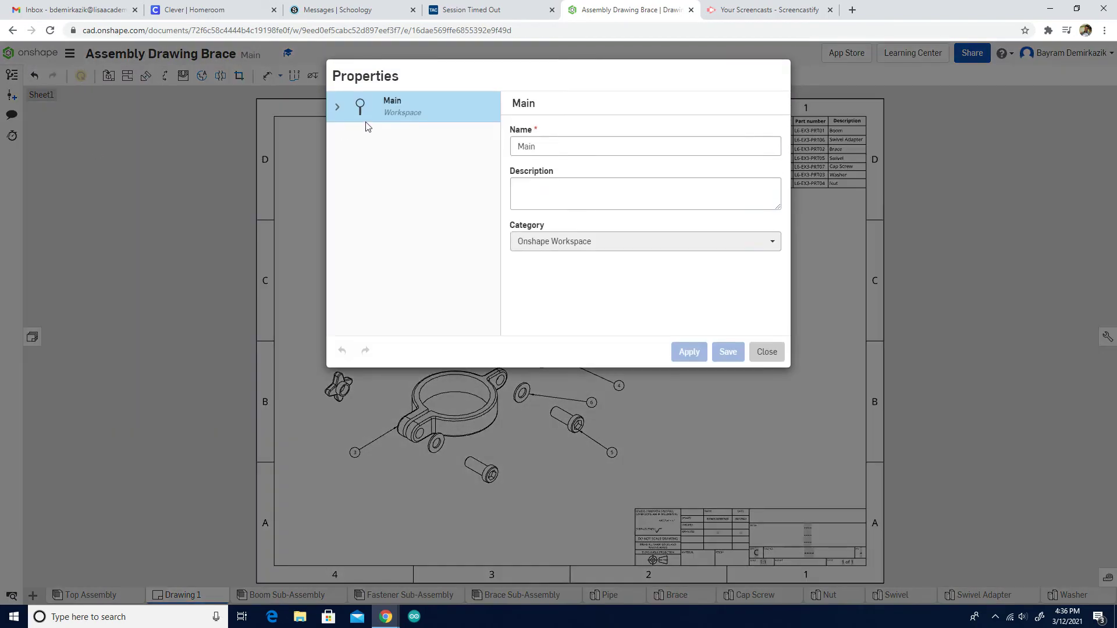
left_click(337, 107)
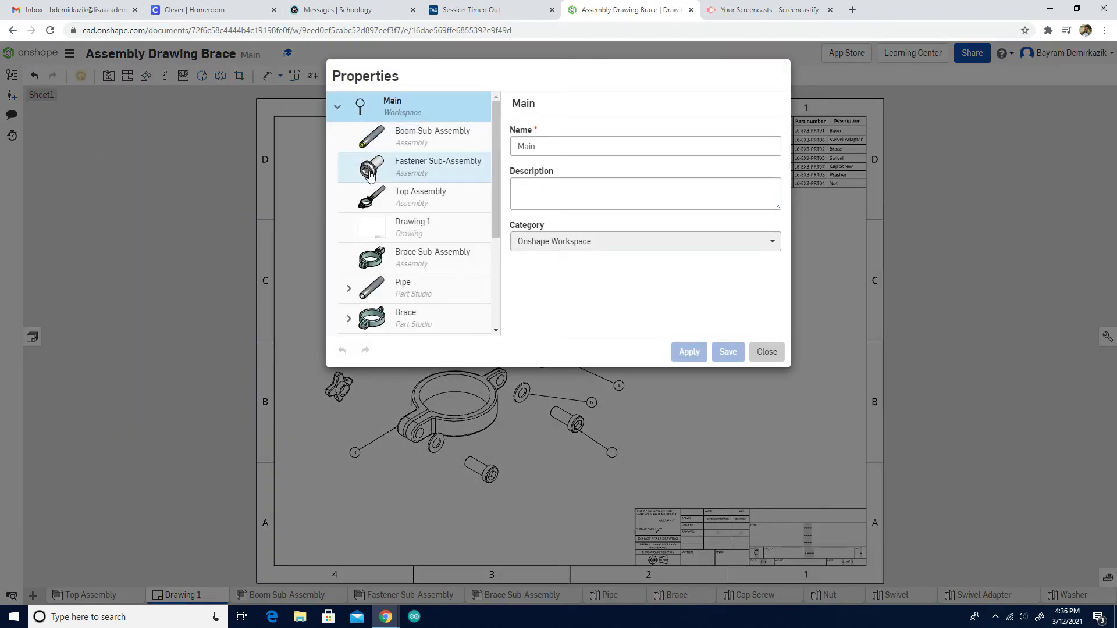
scroll(375, 256, "down", 3)
scroll(377, 256, "down", 1)
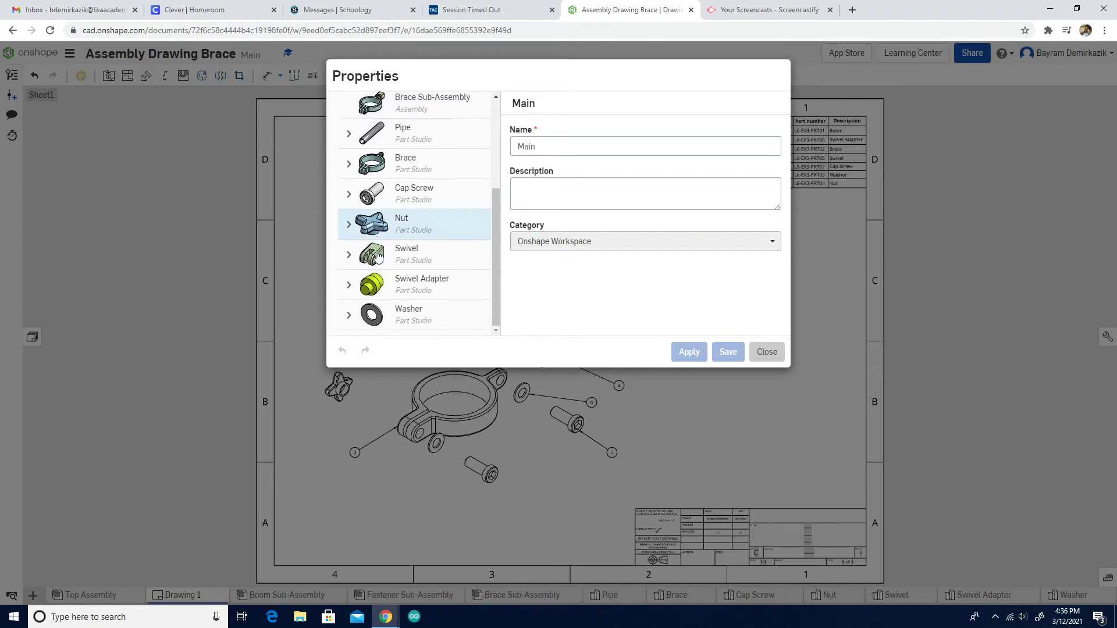
scroll(377, 256, "up", 4)
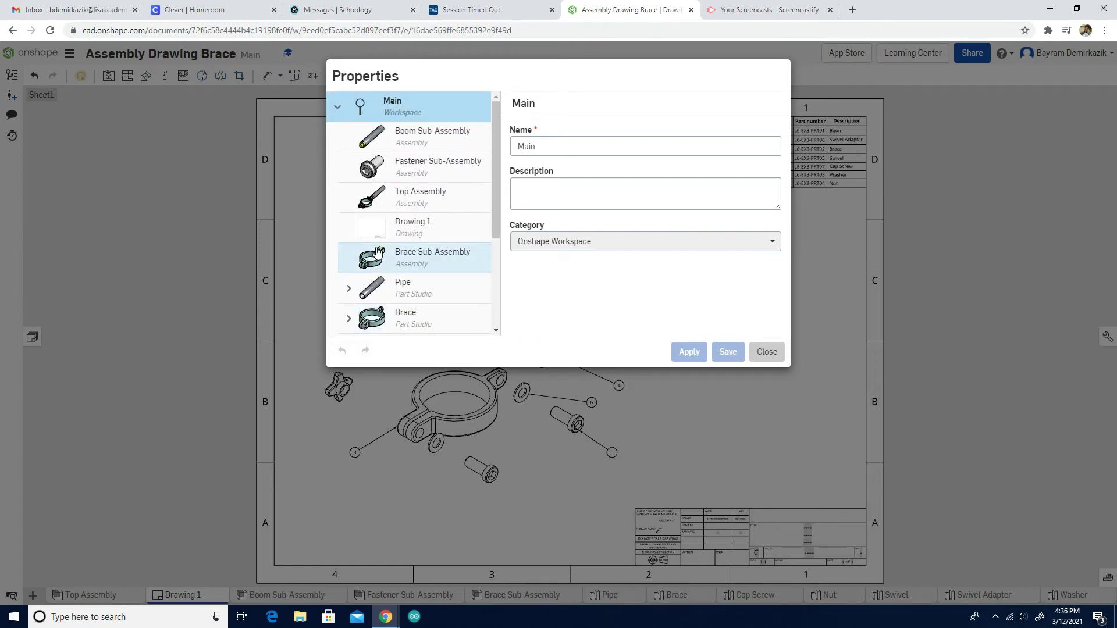
left_click(367, 201)
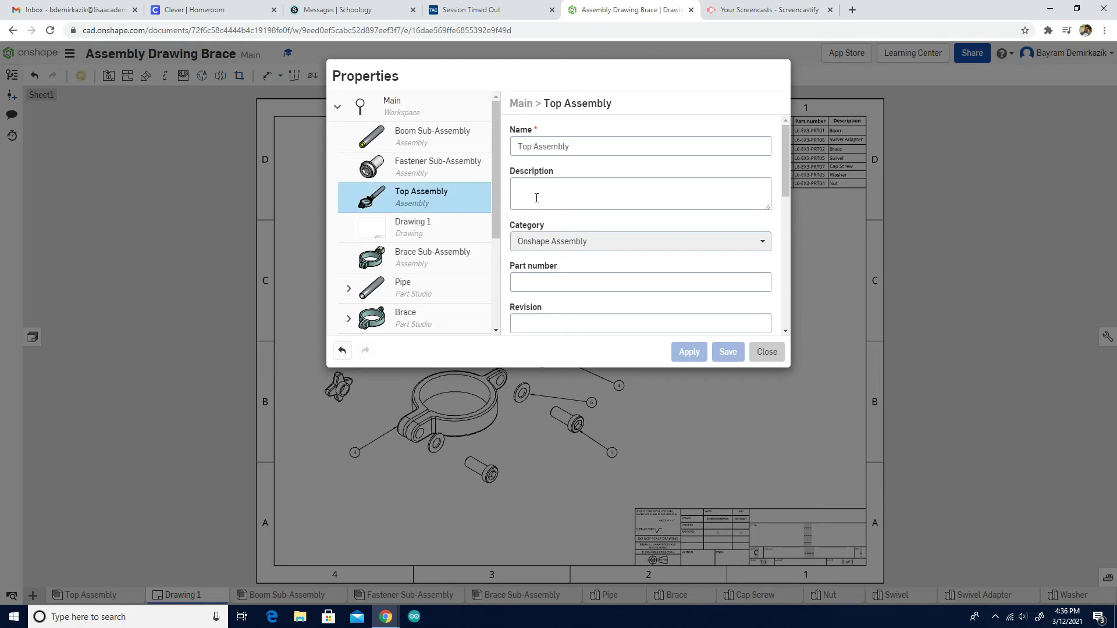
scroll(567, 209, "down", 1)
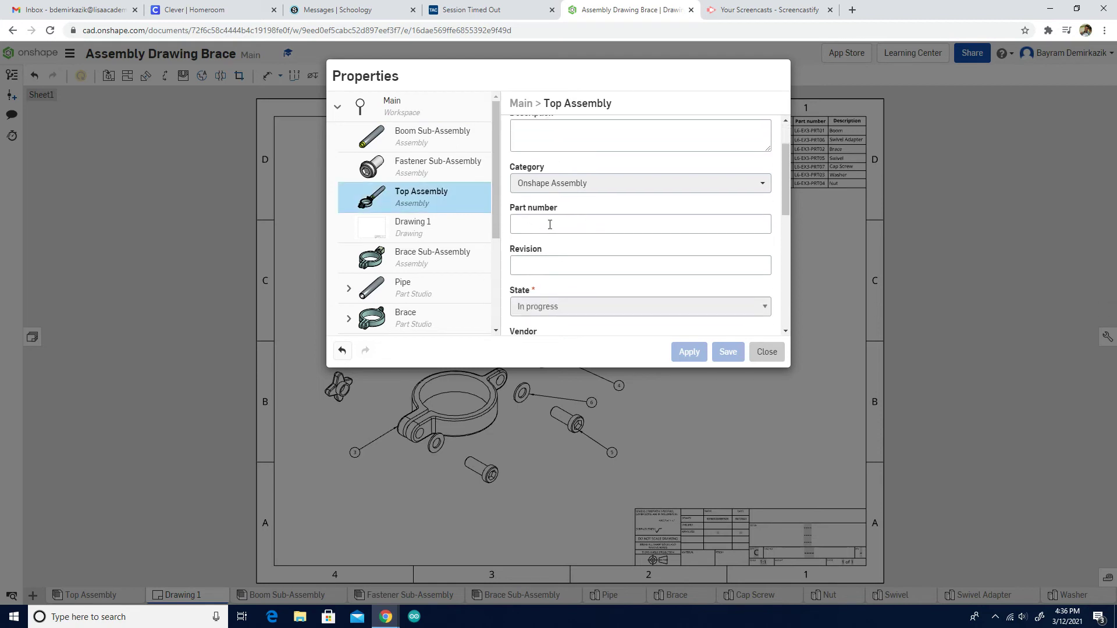
left_click(524, 222)
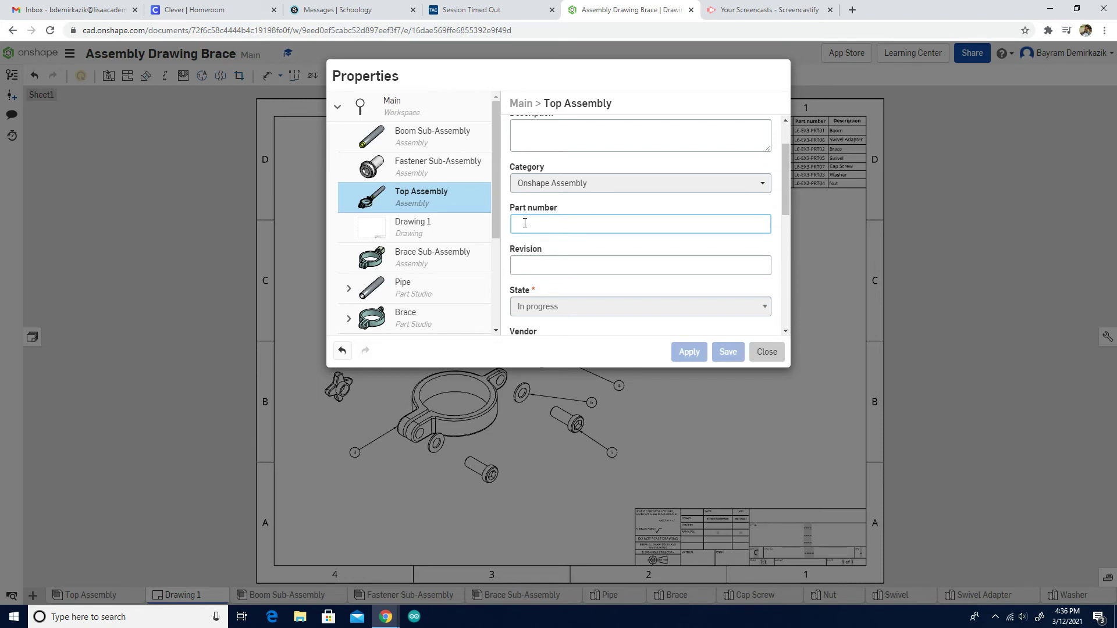
type("L6-EX3-ASM01")
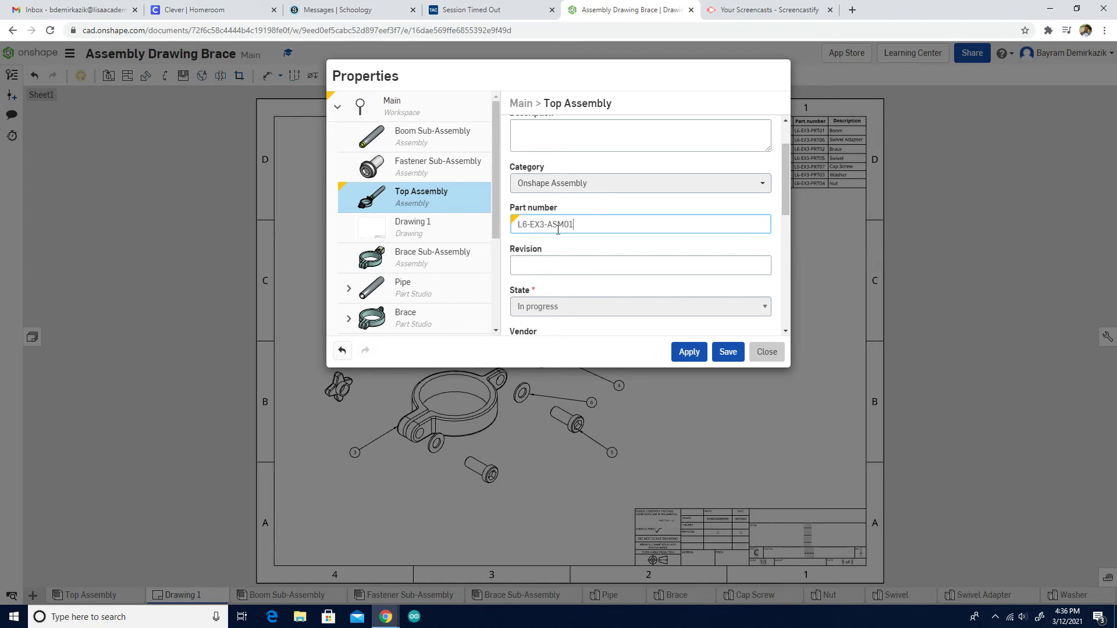
Enter 'Brace Assembly' as the Top Assembly's Title 2 and save the properties
scroll(559, 214, "down", 4)
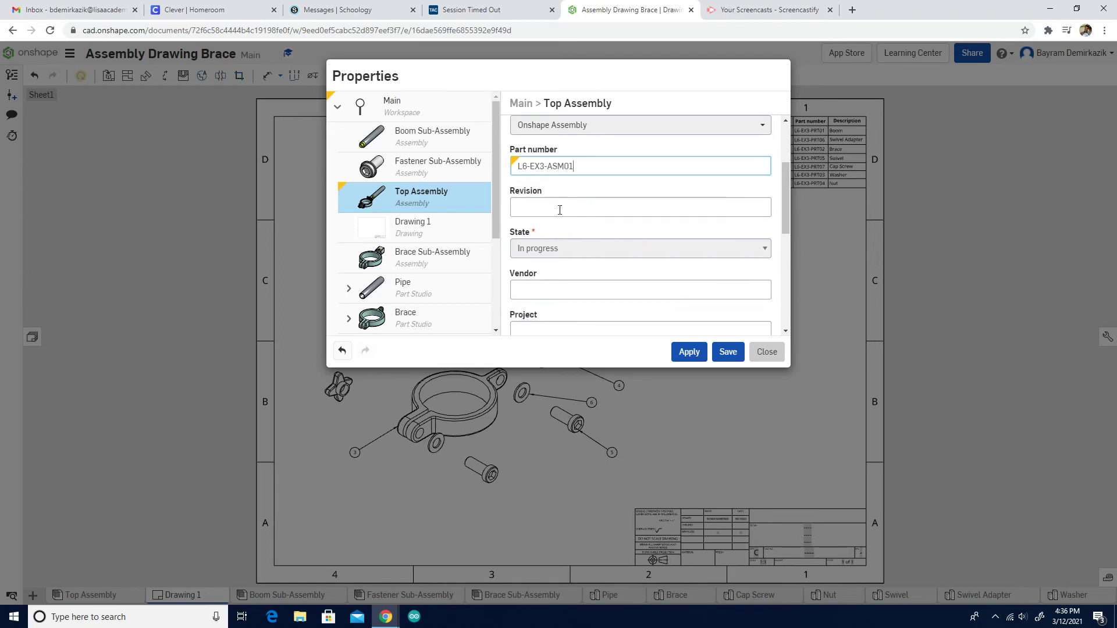
scroll(559, 214, "down", 1)
left_click(557, 222)
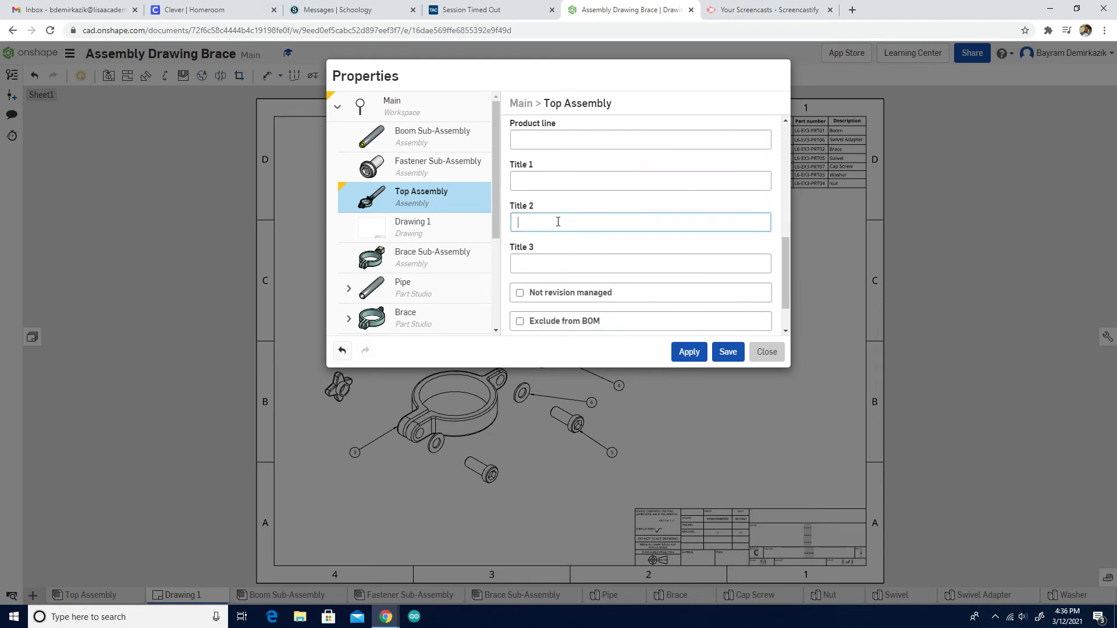
type("Brace Assembly")
left_click(735, 352)
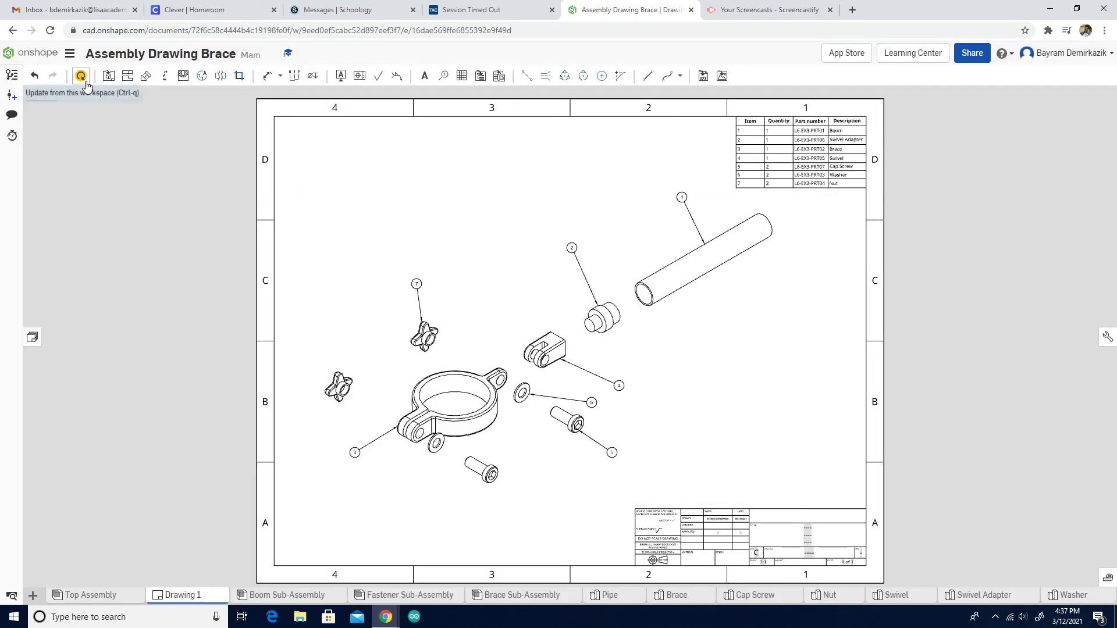
Refresh the drawing from the workspace so the title block shows 'Brace Assembly'
left_click(85, 83)
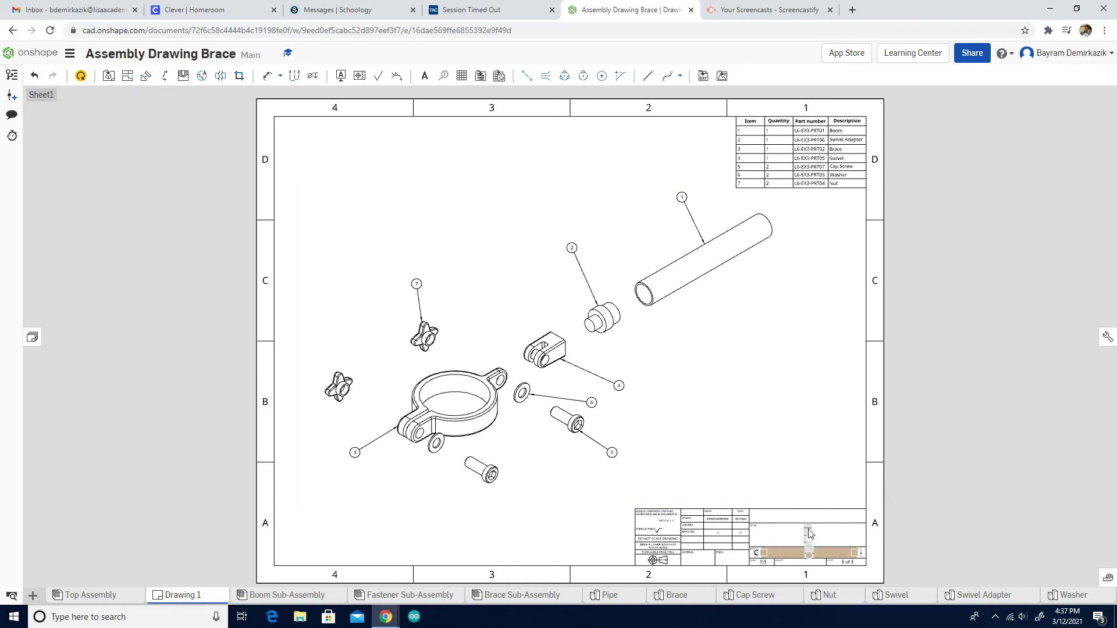
left_click(82, 77)
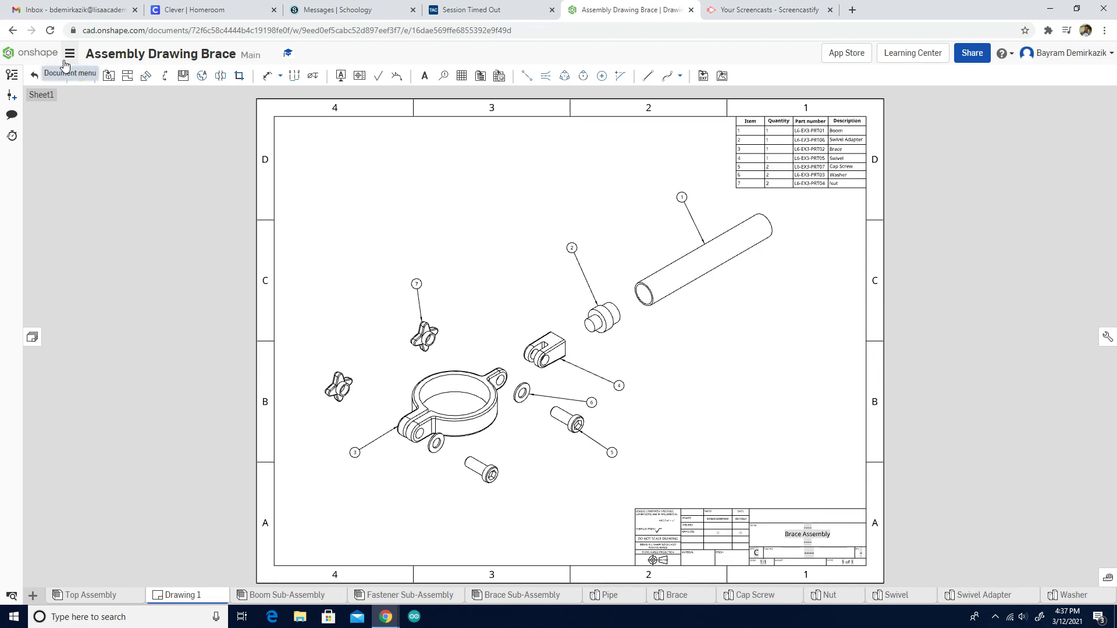
Insert the Part number sheet property (L6-EX3-ASM01) into the title block's drawing number field
double_click(802, 550)
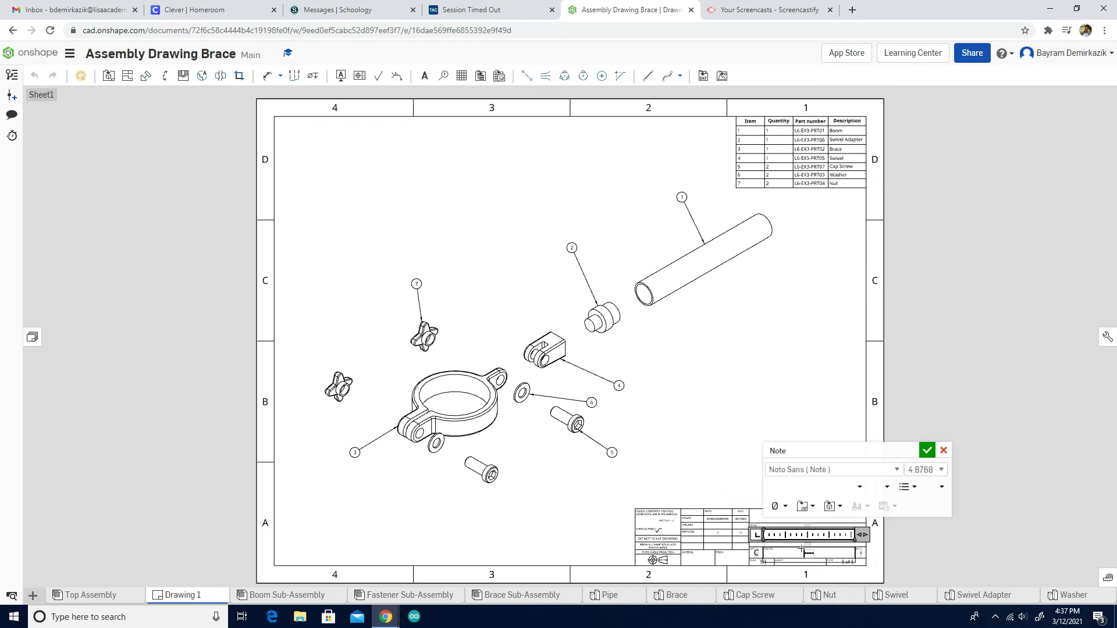
left_click(838, 509)
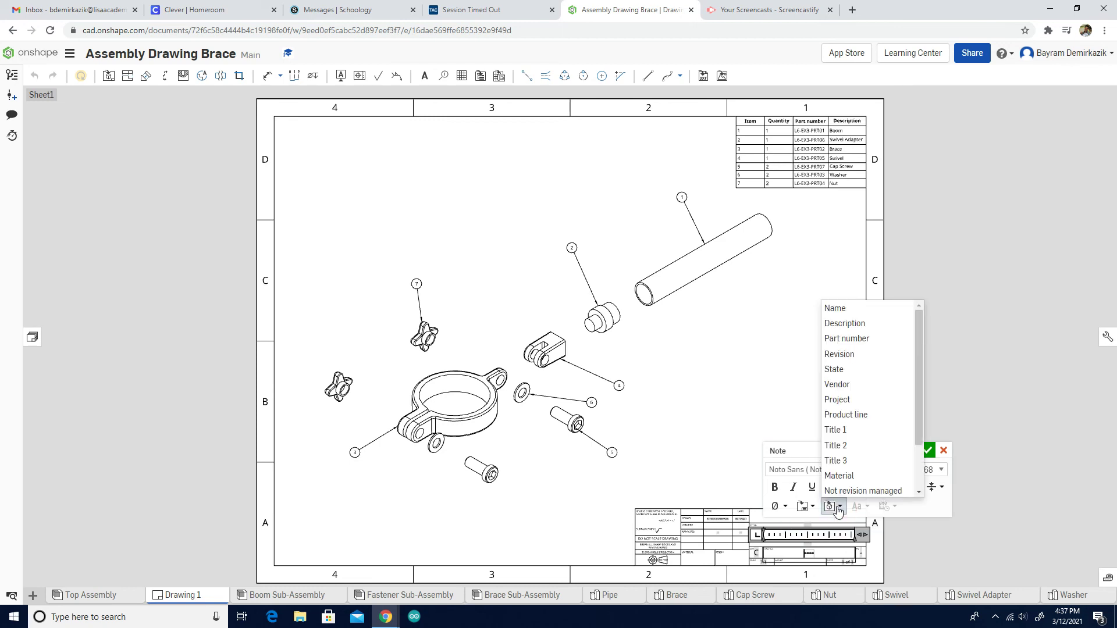
left_click(836, 445)
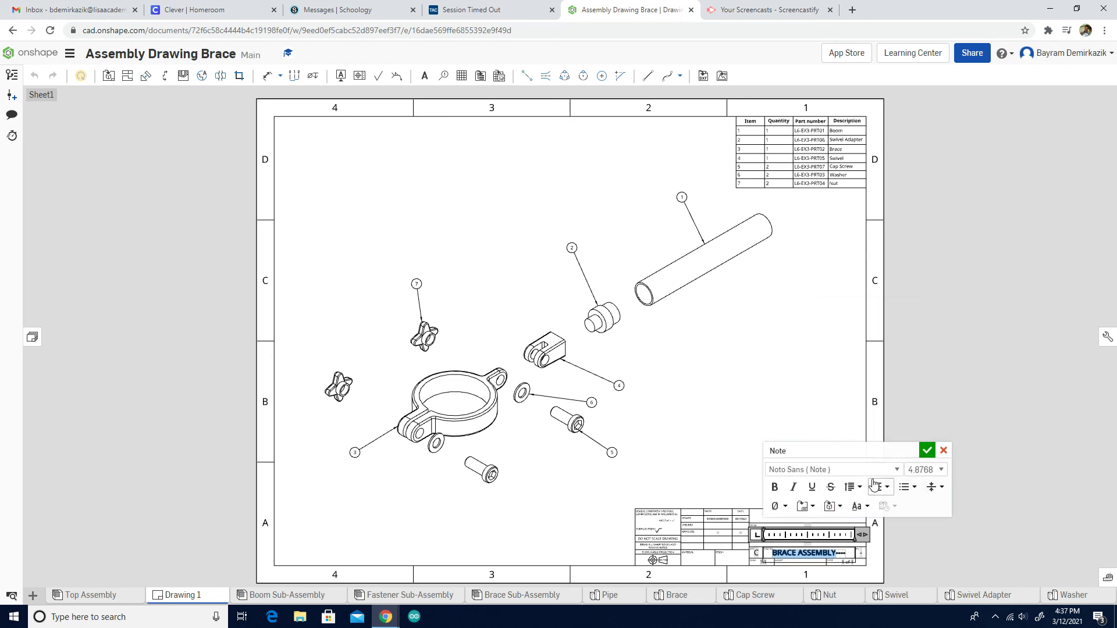
left_click(840, 507)
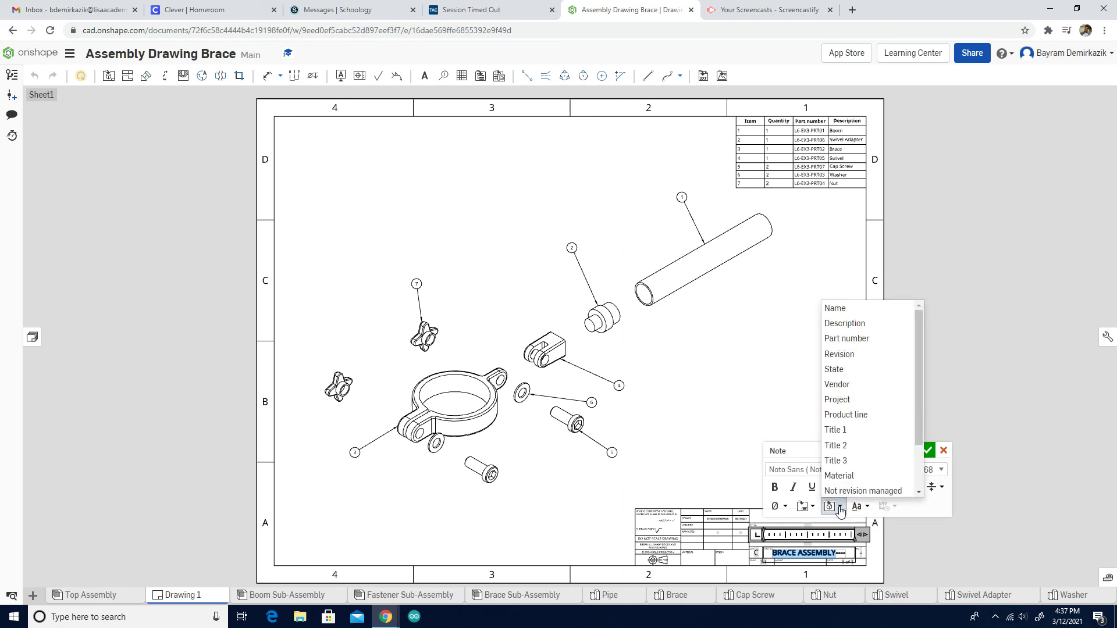
left_click(845, 339)
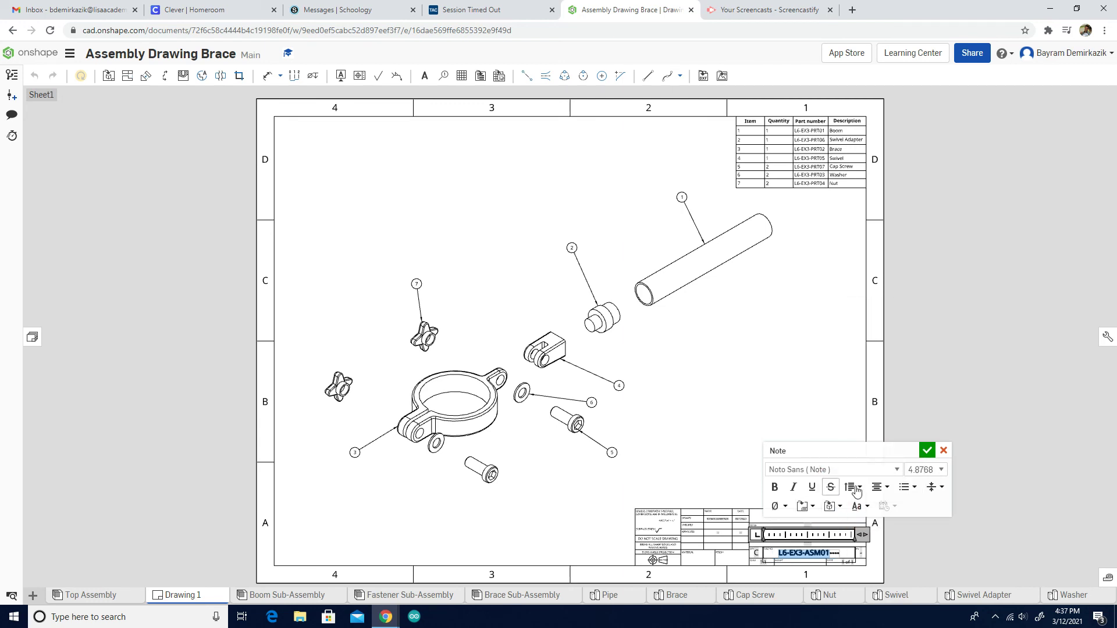
left_click(926, 451)
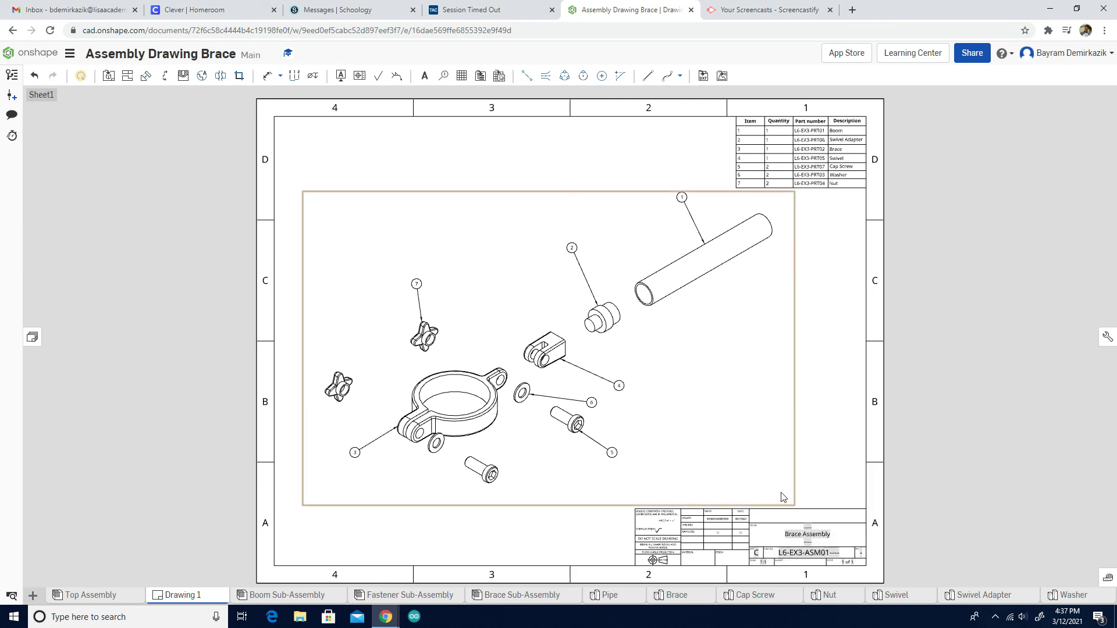